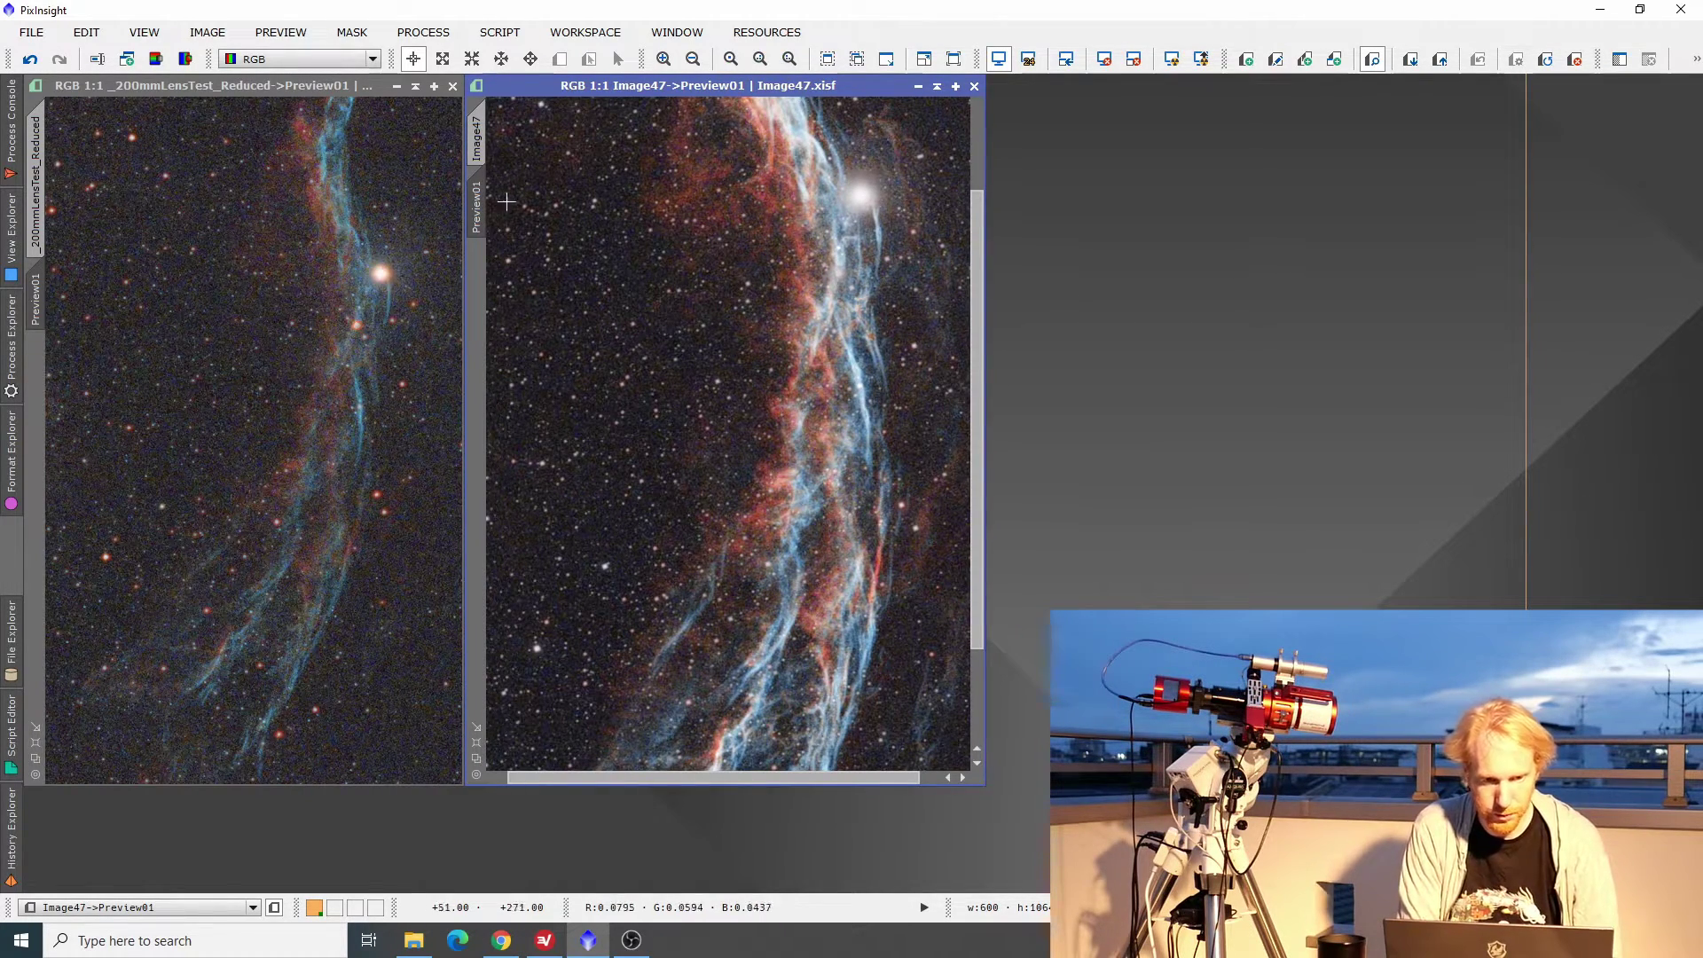
# Step: Examine the stars and nebula filaments in Image47's Preview01 at 3:1 magnification, and return the preview to 1:1
pyautogui.click(665, 63)
pyautogui.click(665, 62)
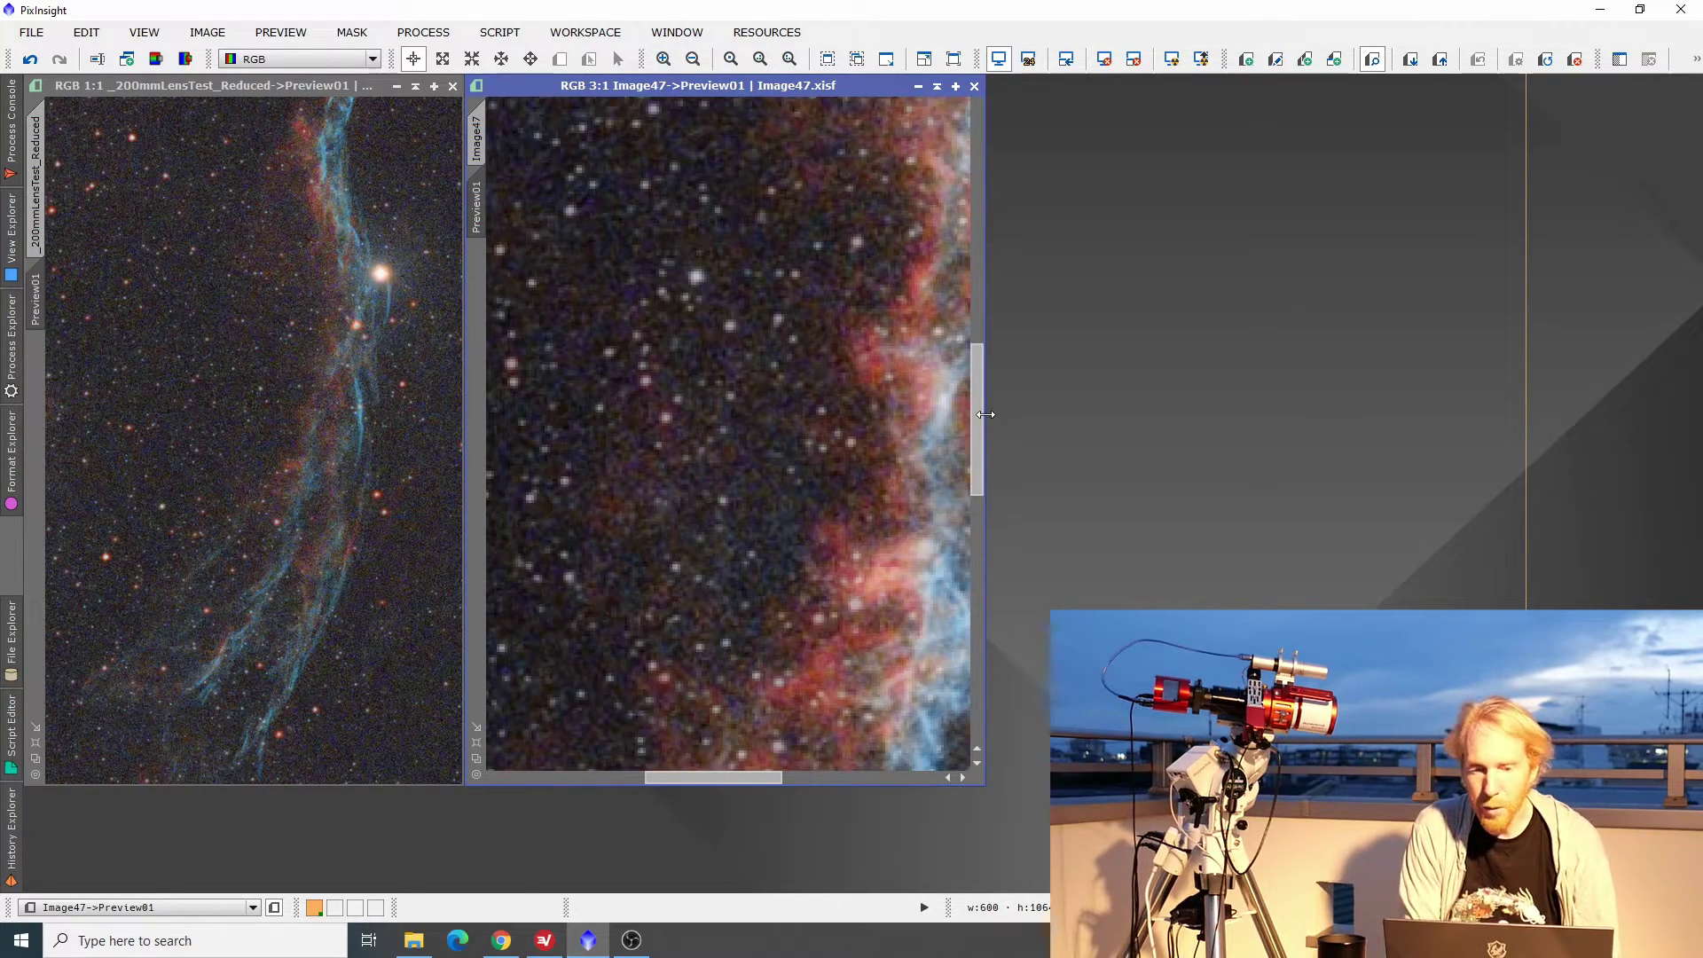
pyautogui.moveTo(976, 413); pyautogui.dragTo(976, 259)
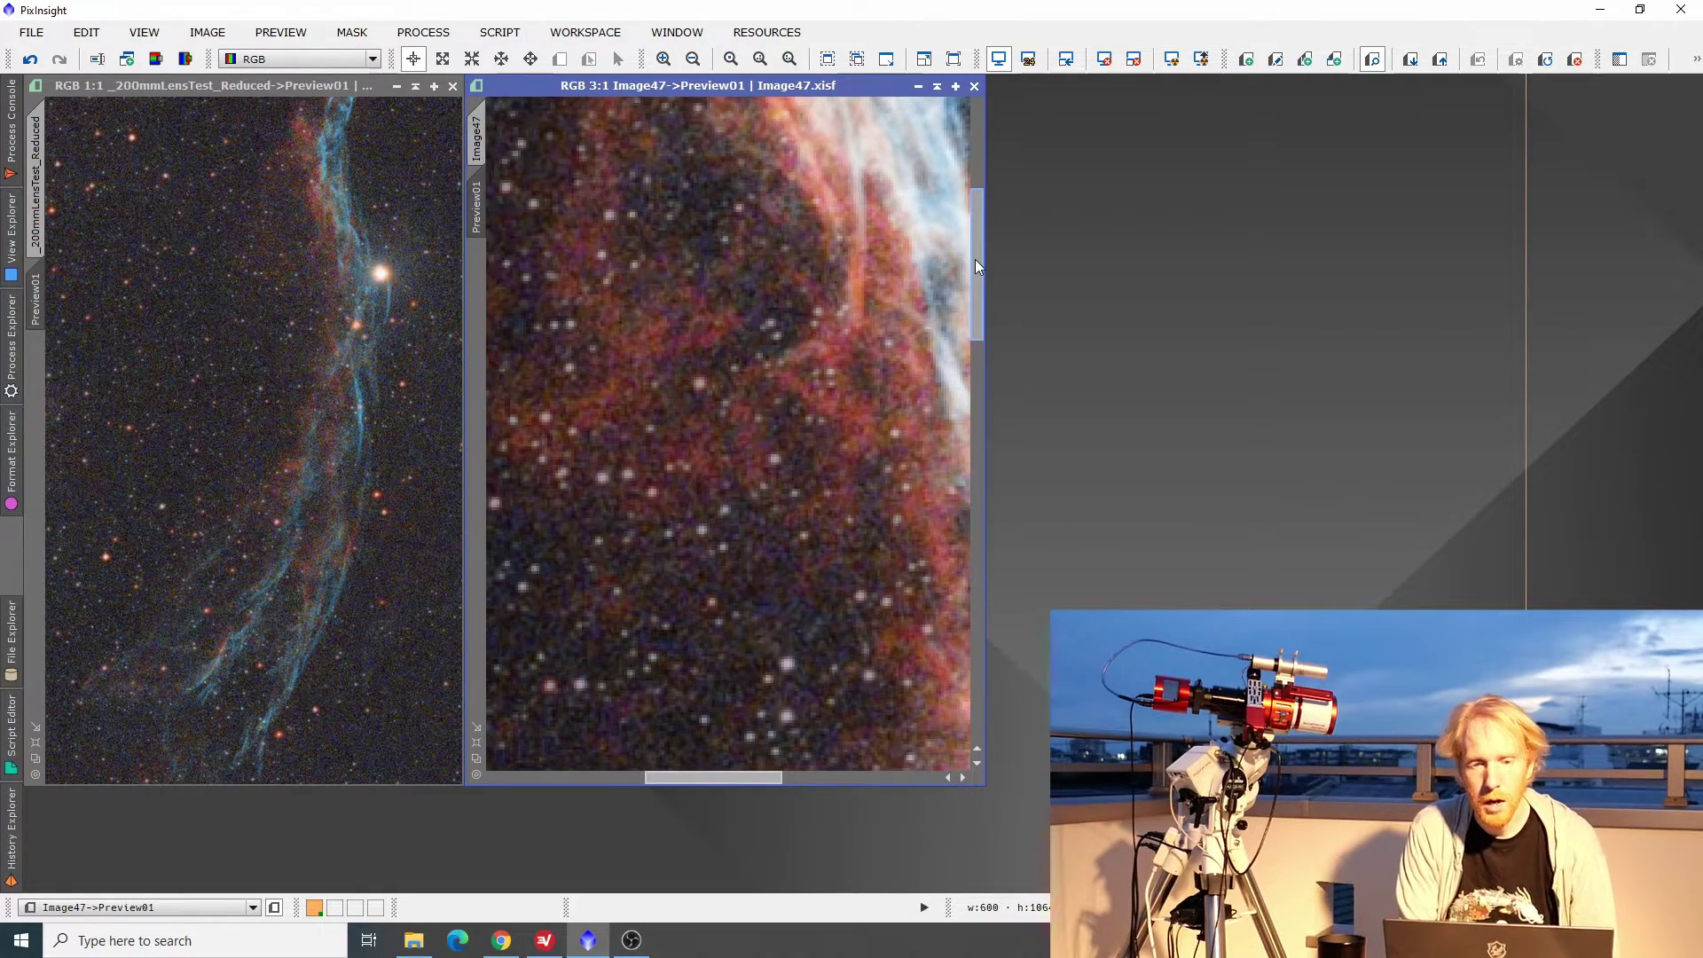
pyautogui.moveTo(975, 259); pyautogui.dragTo(975, 201)
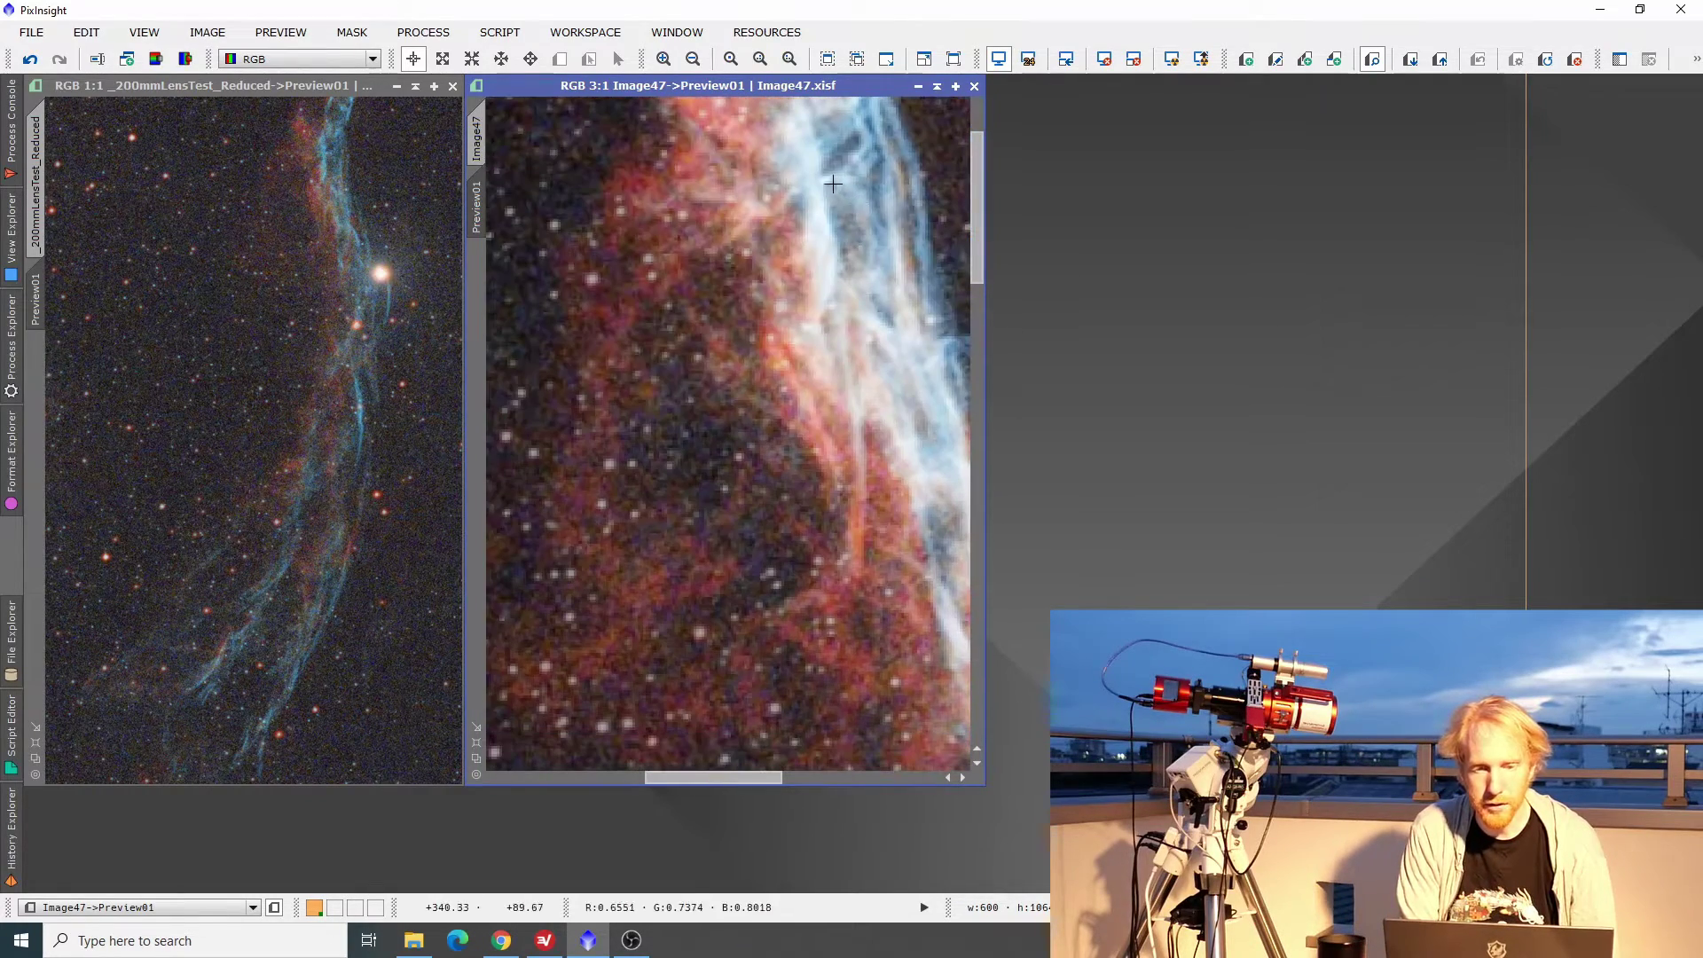
pyautogui.click(692, 59)
pyautogui.click(693, 59)
pyautogui.click(693, 59)
pyautogui.click(665, 60)
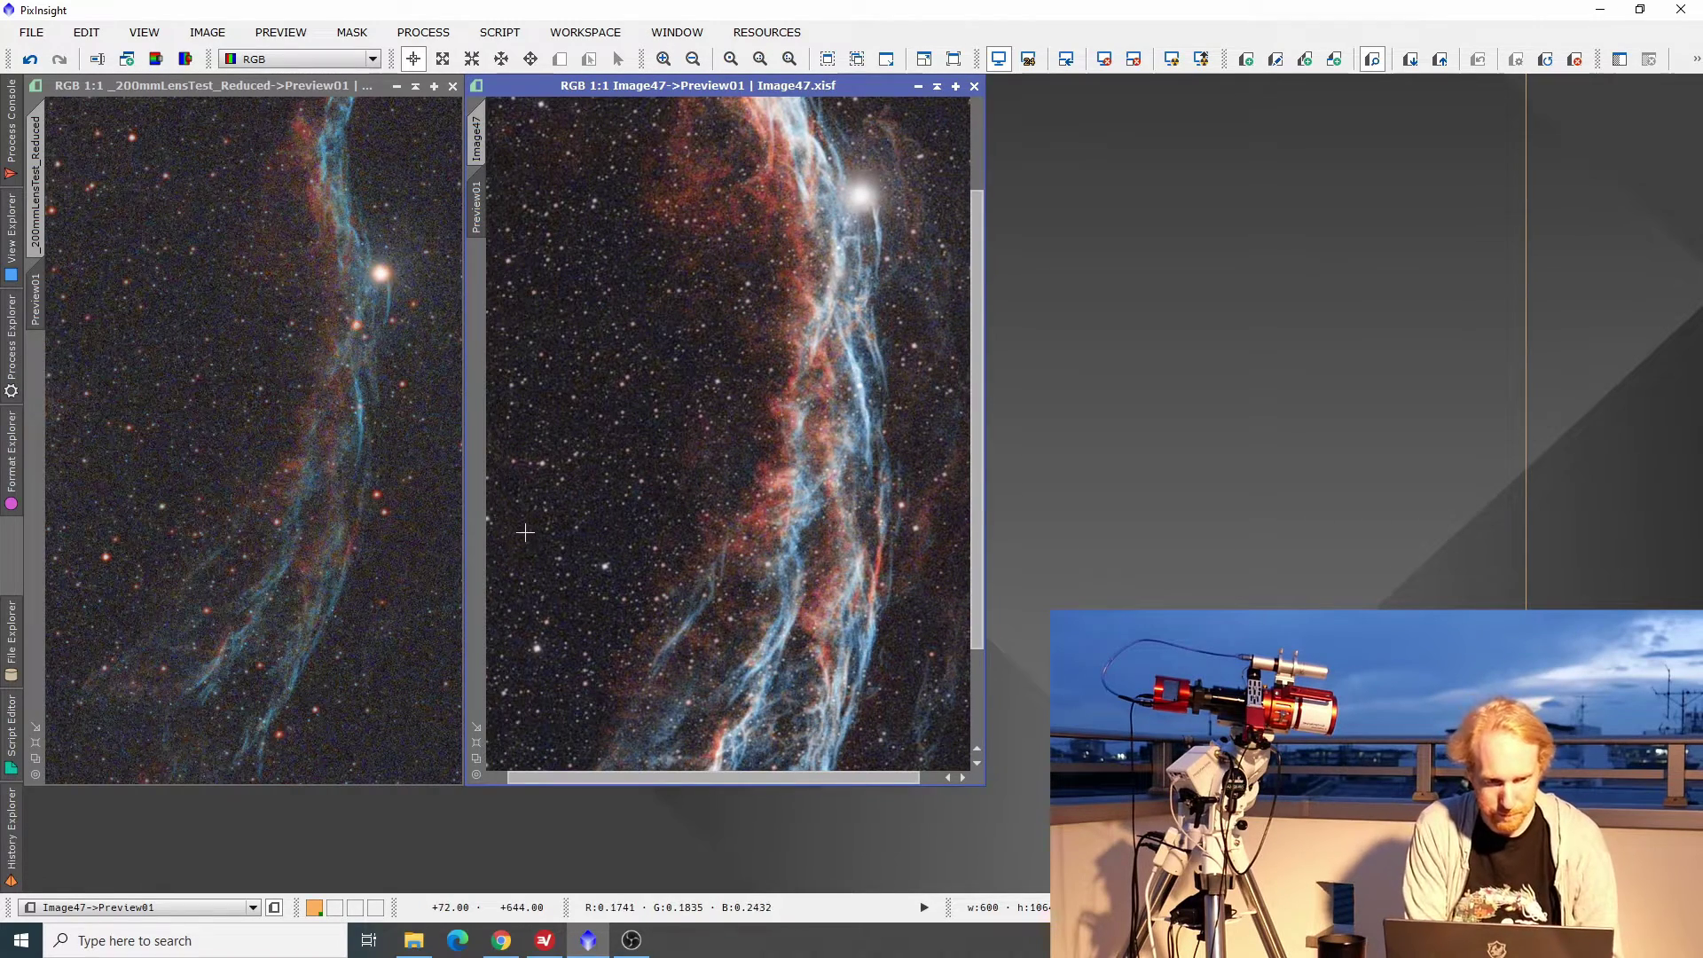
# Step: Examine the noise, stars and nebula filaments in the _200mmLensTest_Reduced Preview01 at 3:1, and zoom back out
pyautogui.click(344, 87)
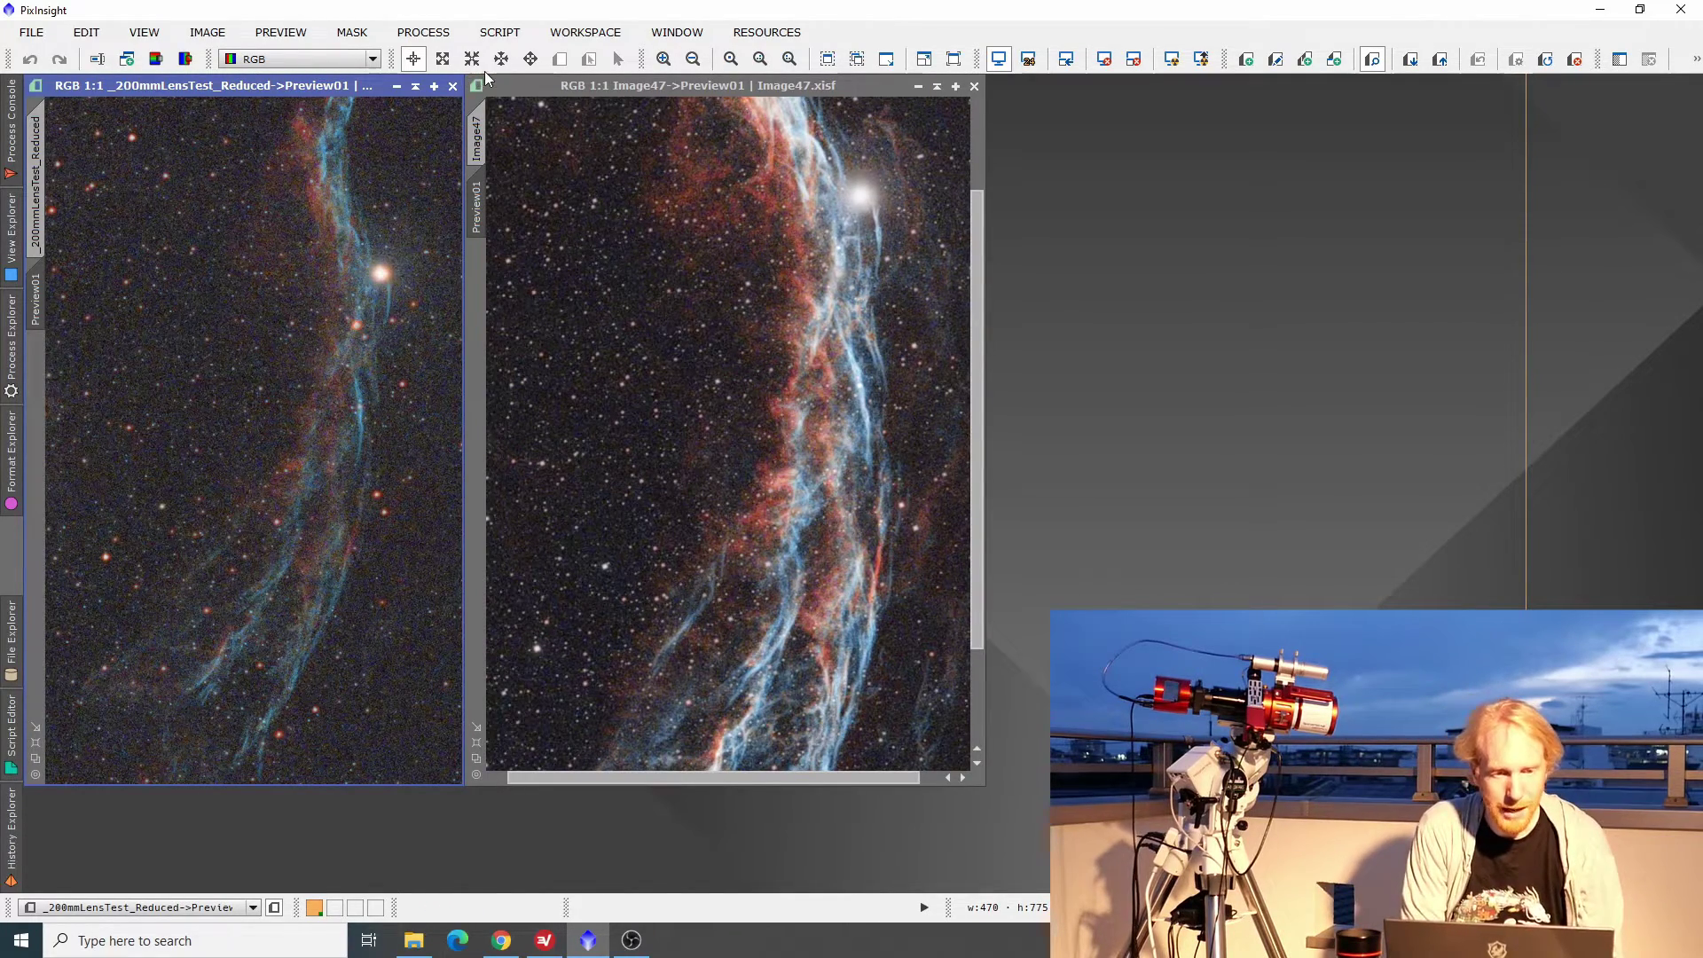
pyautogui.click(667, 58)
pyautogui.click(667, 59)
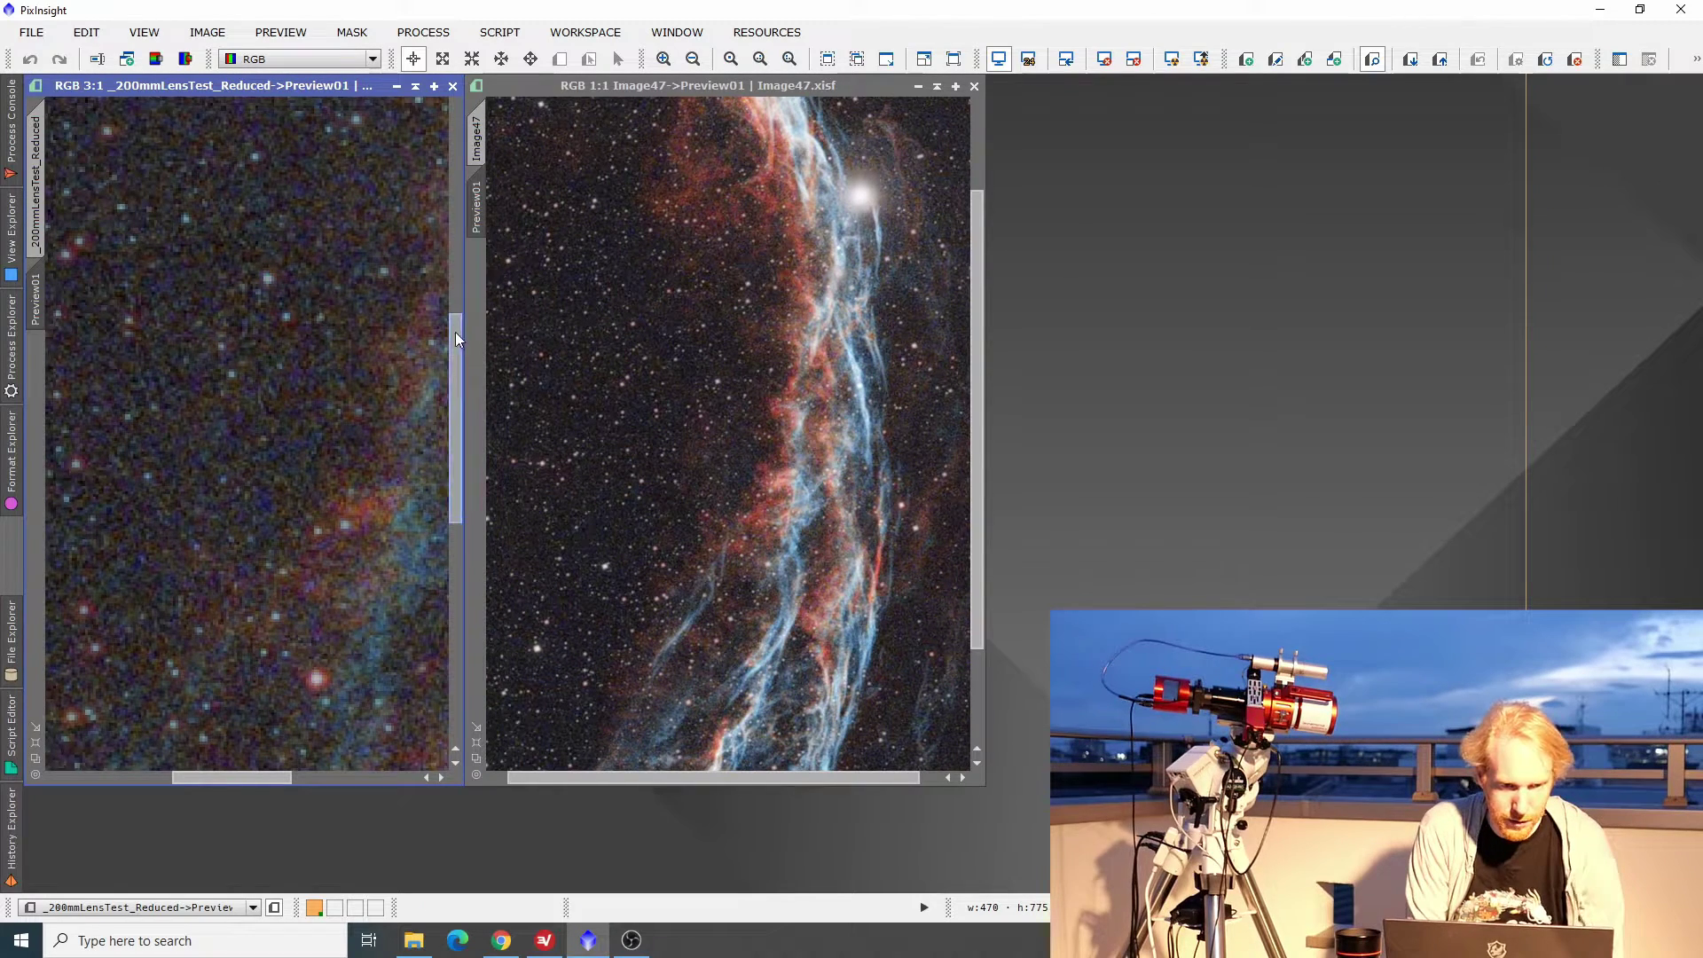
pyautogui.moveTo(460, 381); pyautogui.dragTo(460, 361)
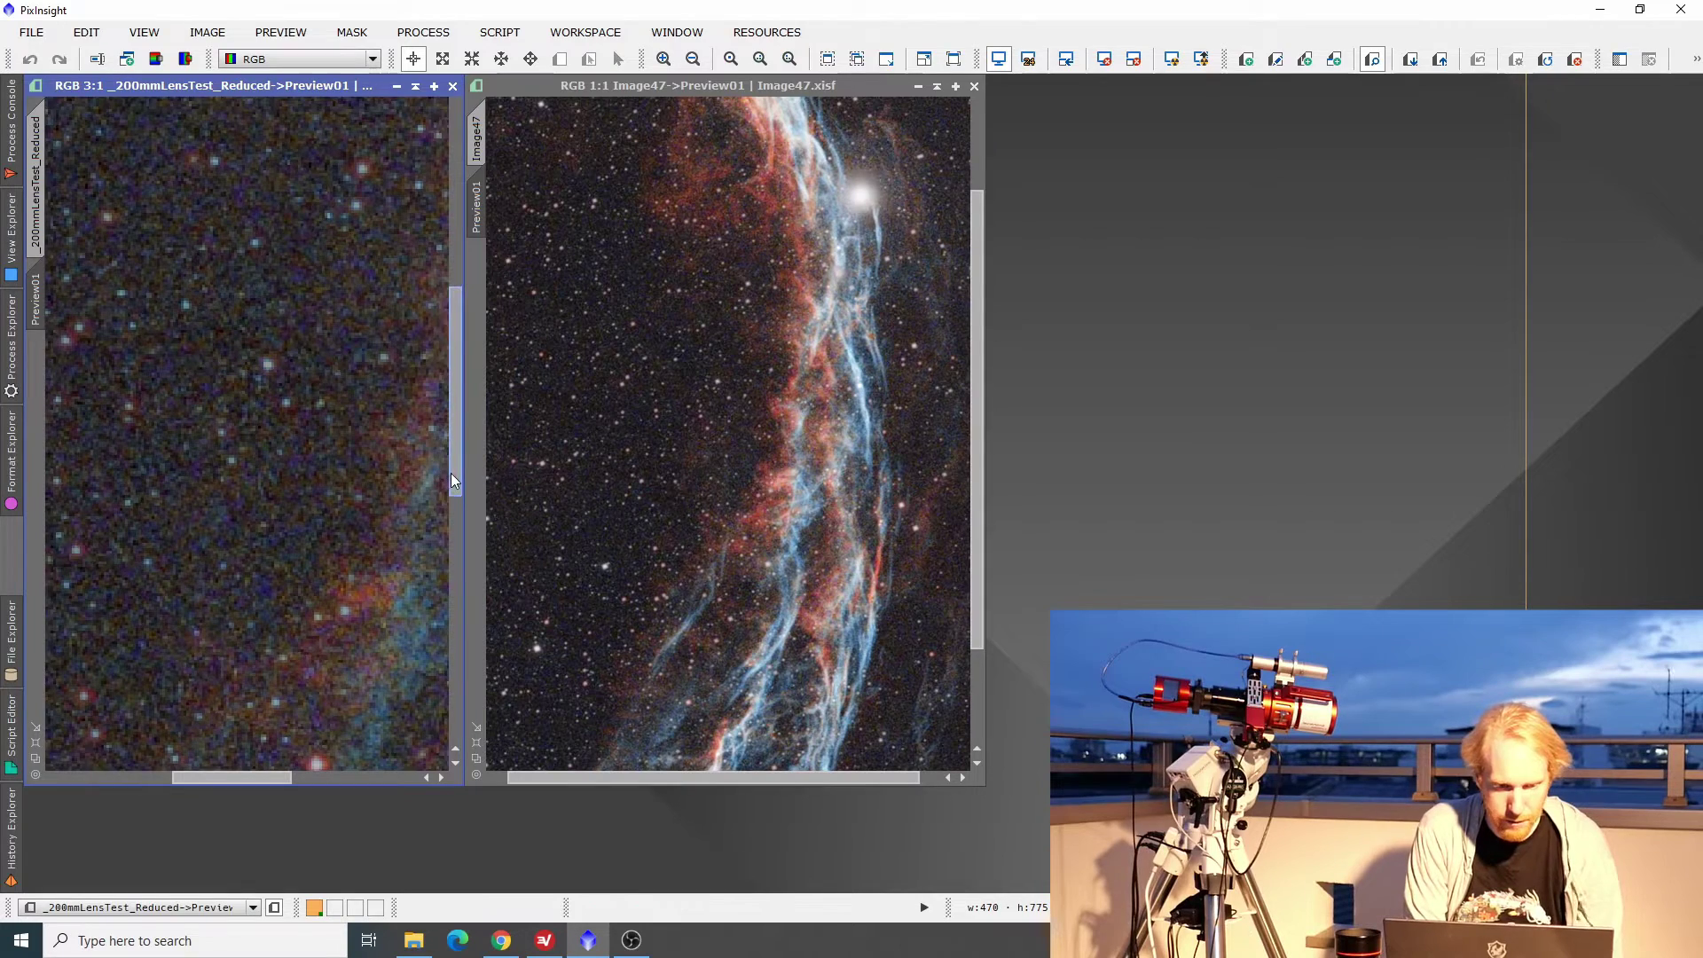
pyautogui.moveTo(451, 472); pyautogui.dragTo(412, 540)
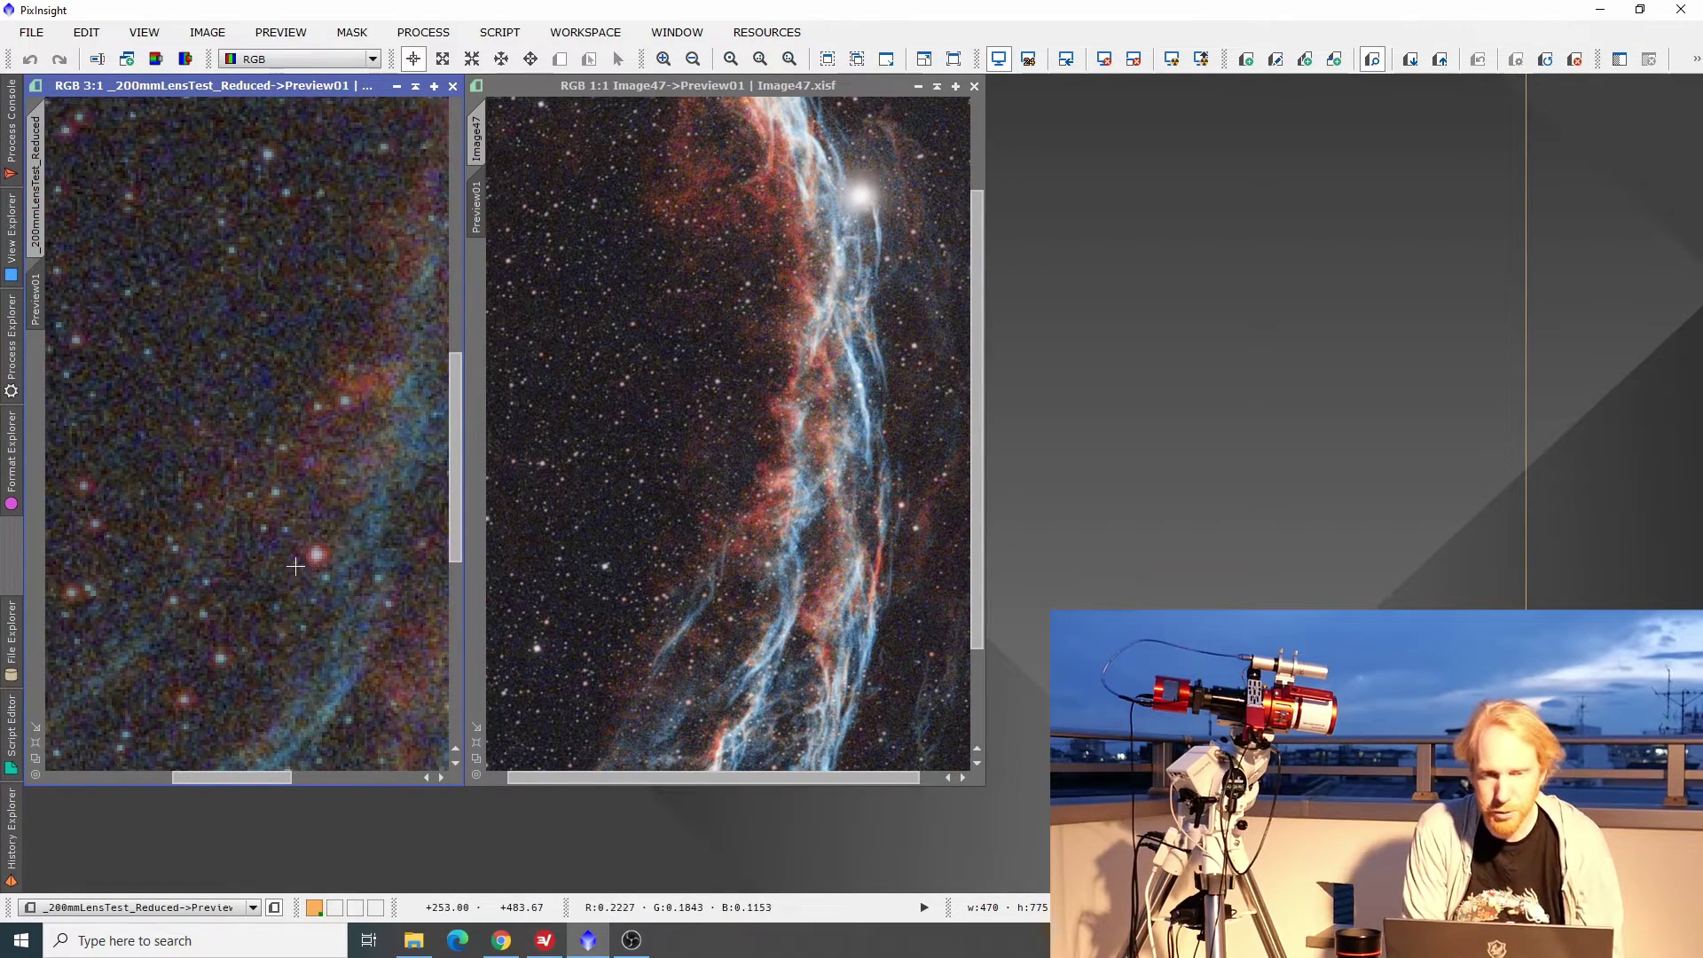
pyautogui.moveTo(261, 779); pyautogui.dragTo(358, 770)
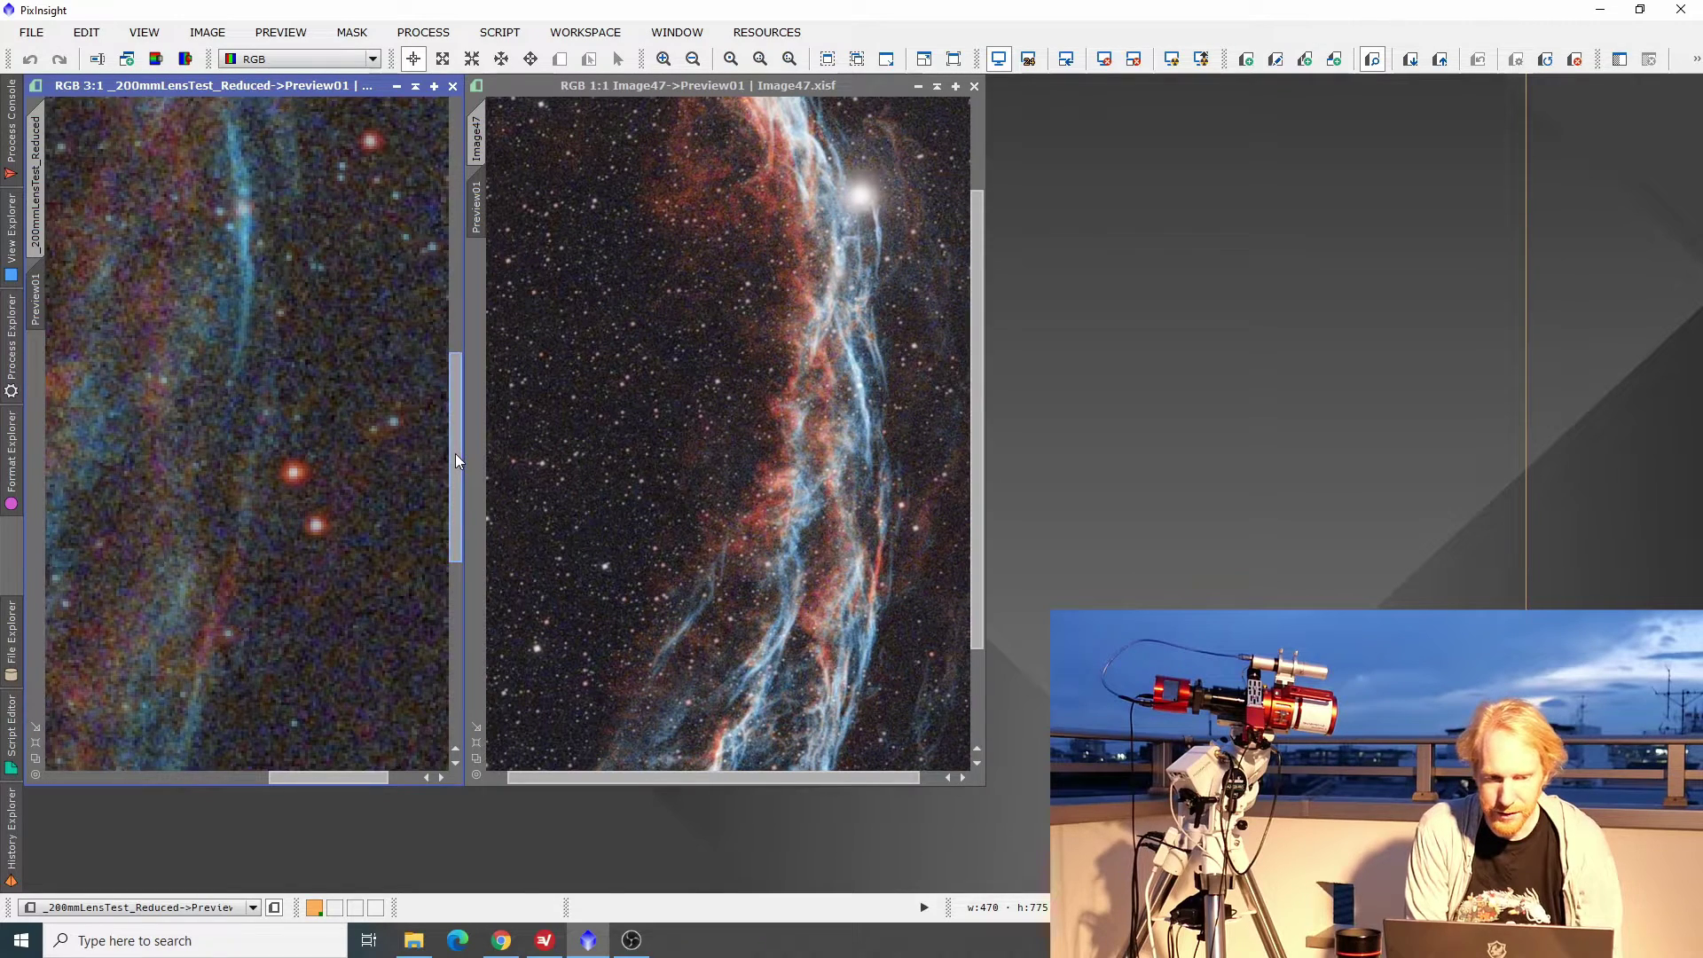
pyautogui.moveTo(455, 454); pyautogui.dragTo(465, 302)
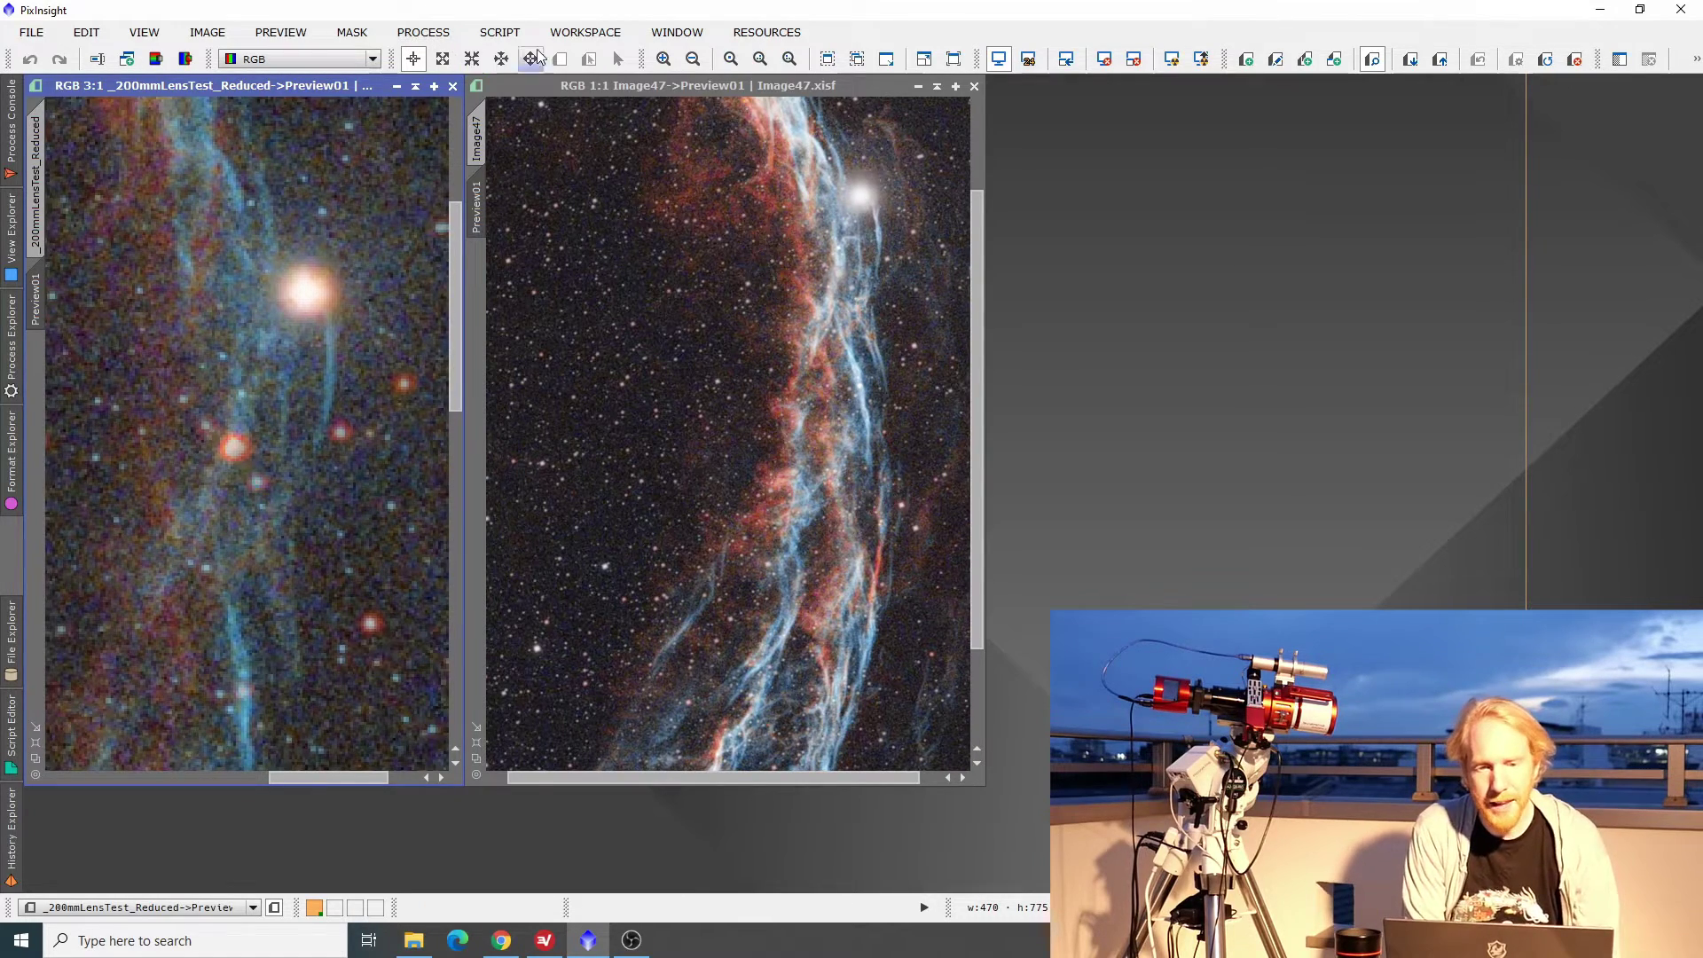
pyautogui.click(701, 62)
pyautogui.click(699, 62)
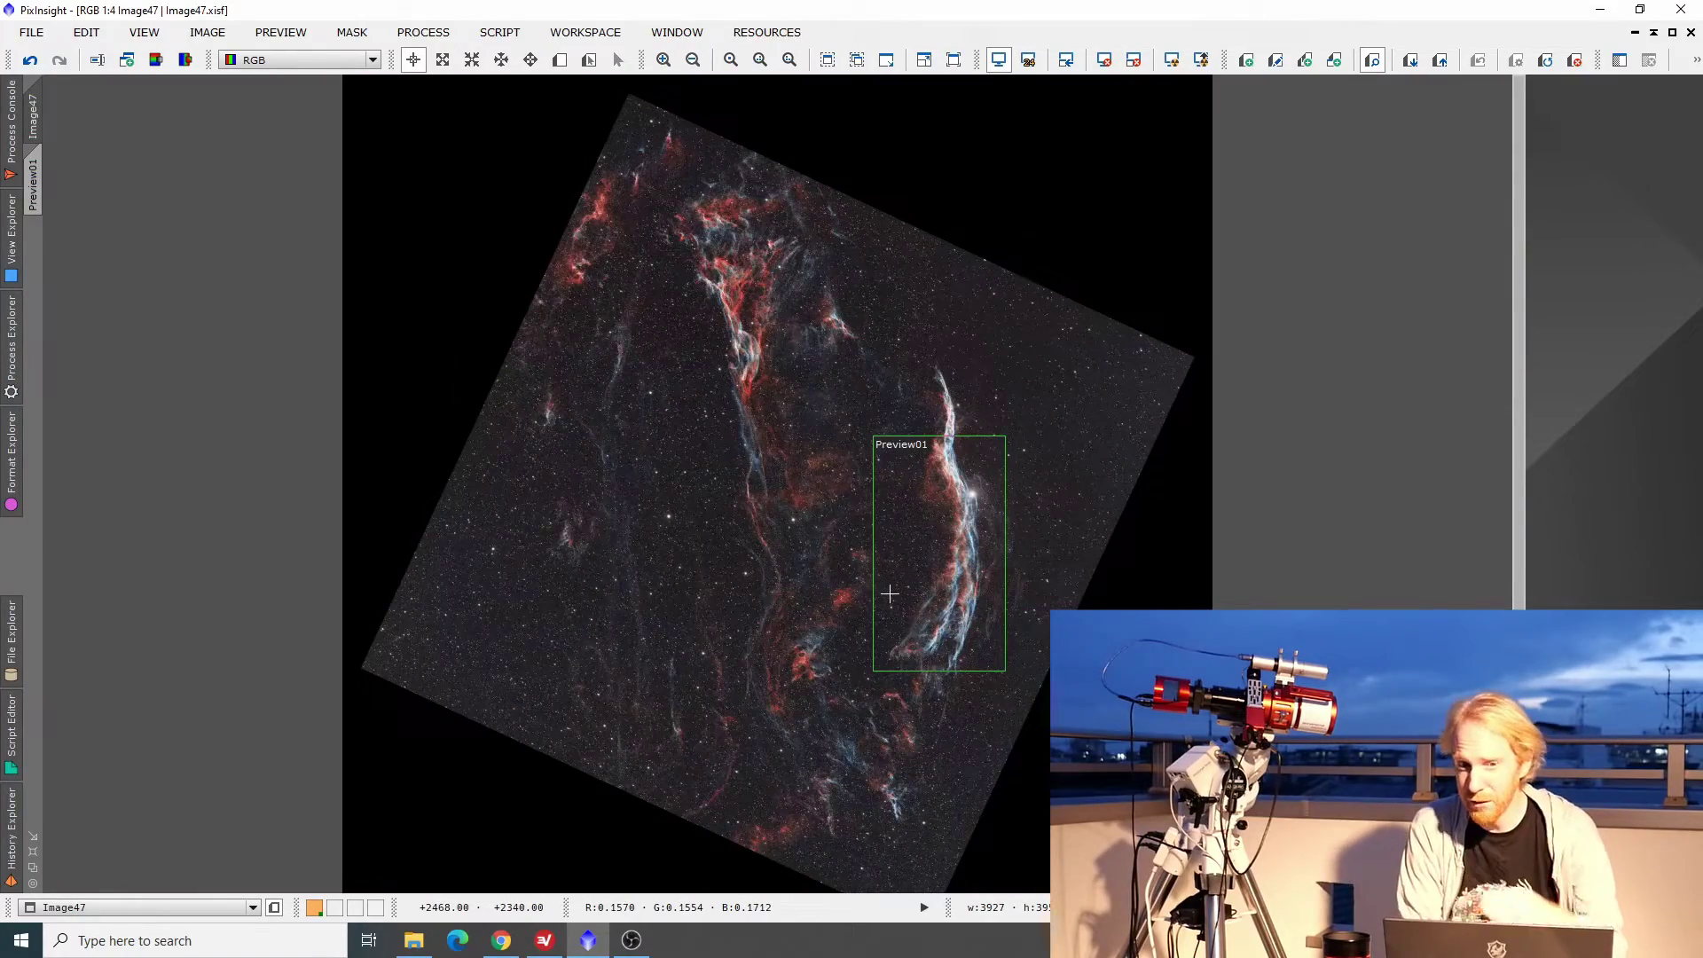
# Step: Look over the full Image47 frame, including its lower and upper nebula regions at 1:2
pyautogui.scroll(-2, 715, 559)
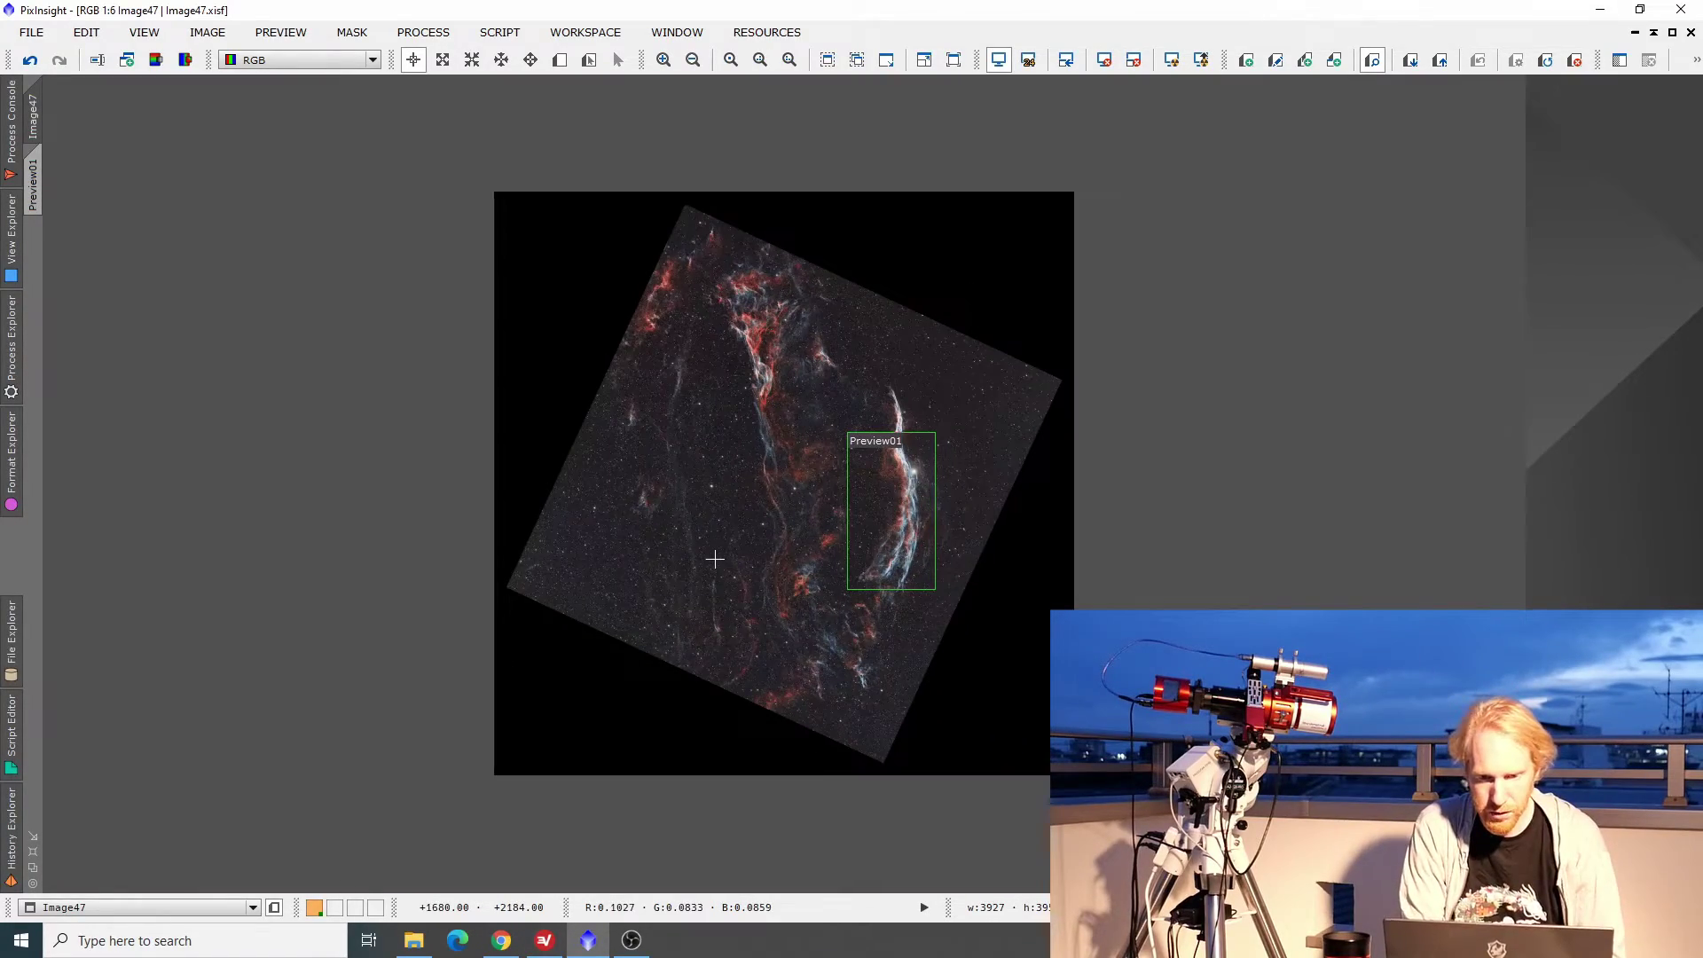
pyautogui.scroll(4, 715, 559)
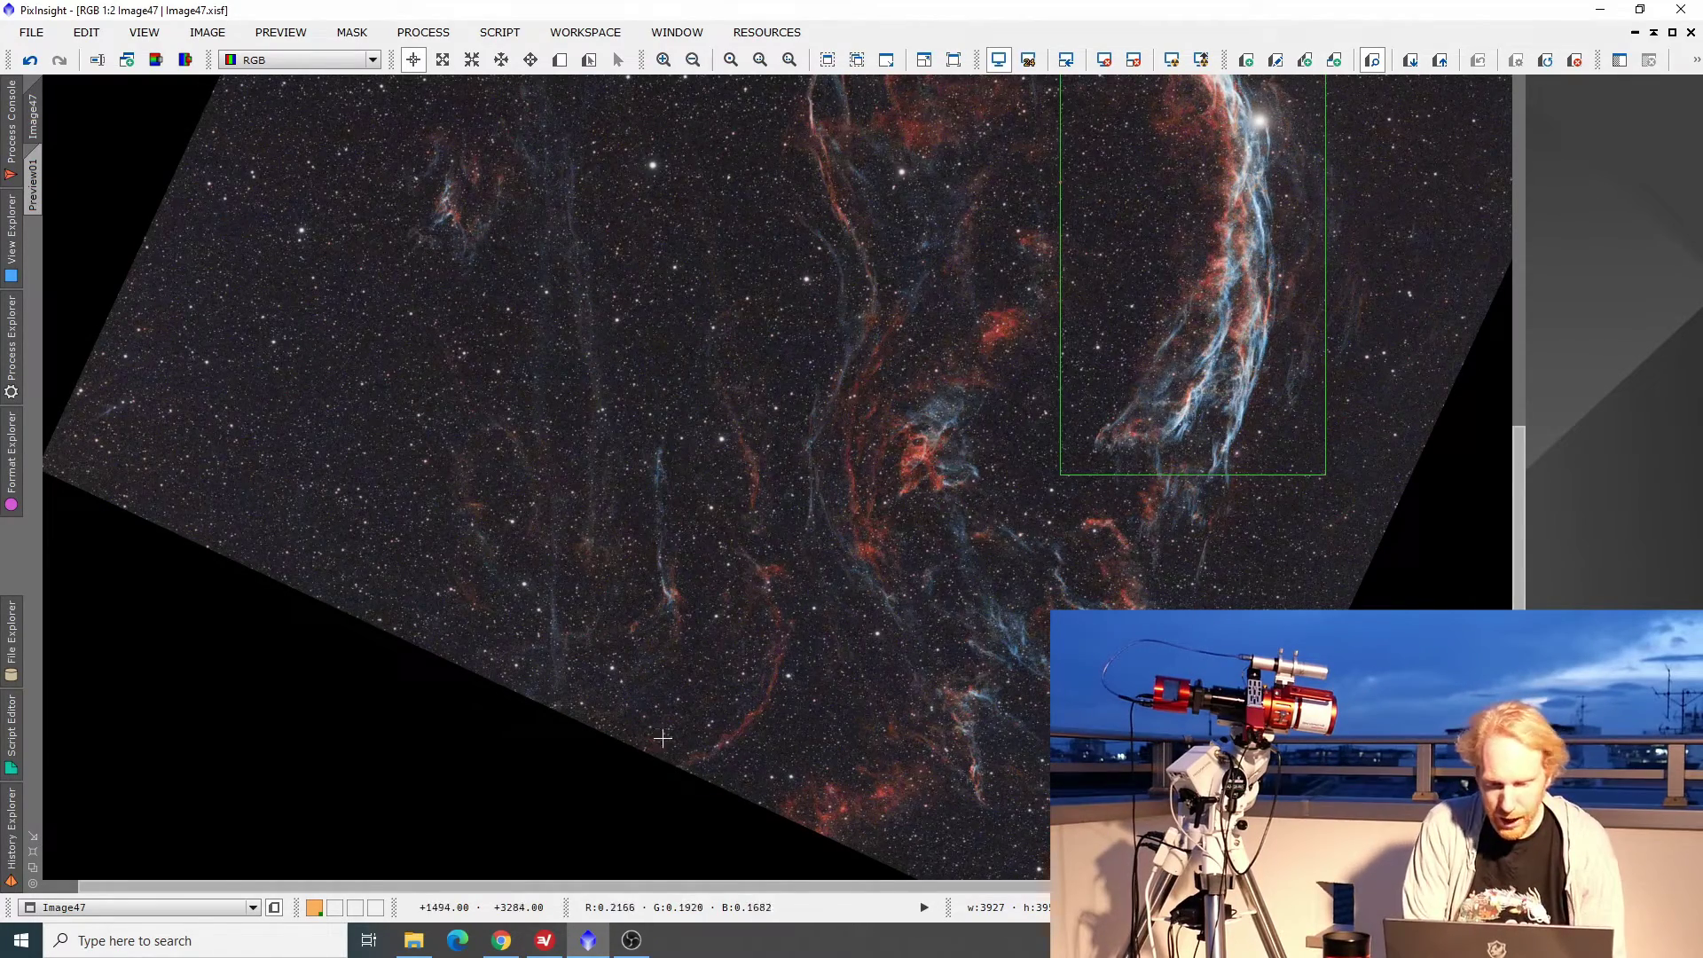
pyautogui.moveTo(1029, 887); pyautogui.dragTo(1217, 887)
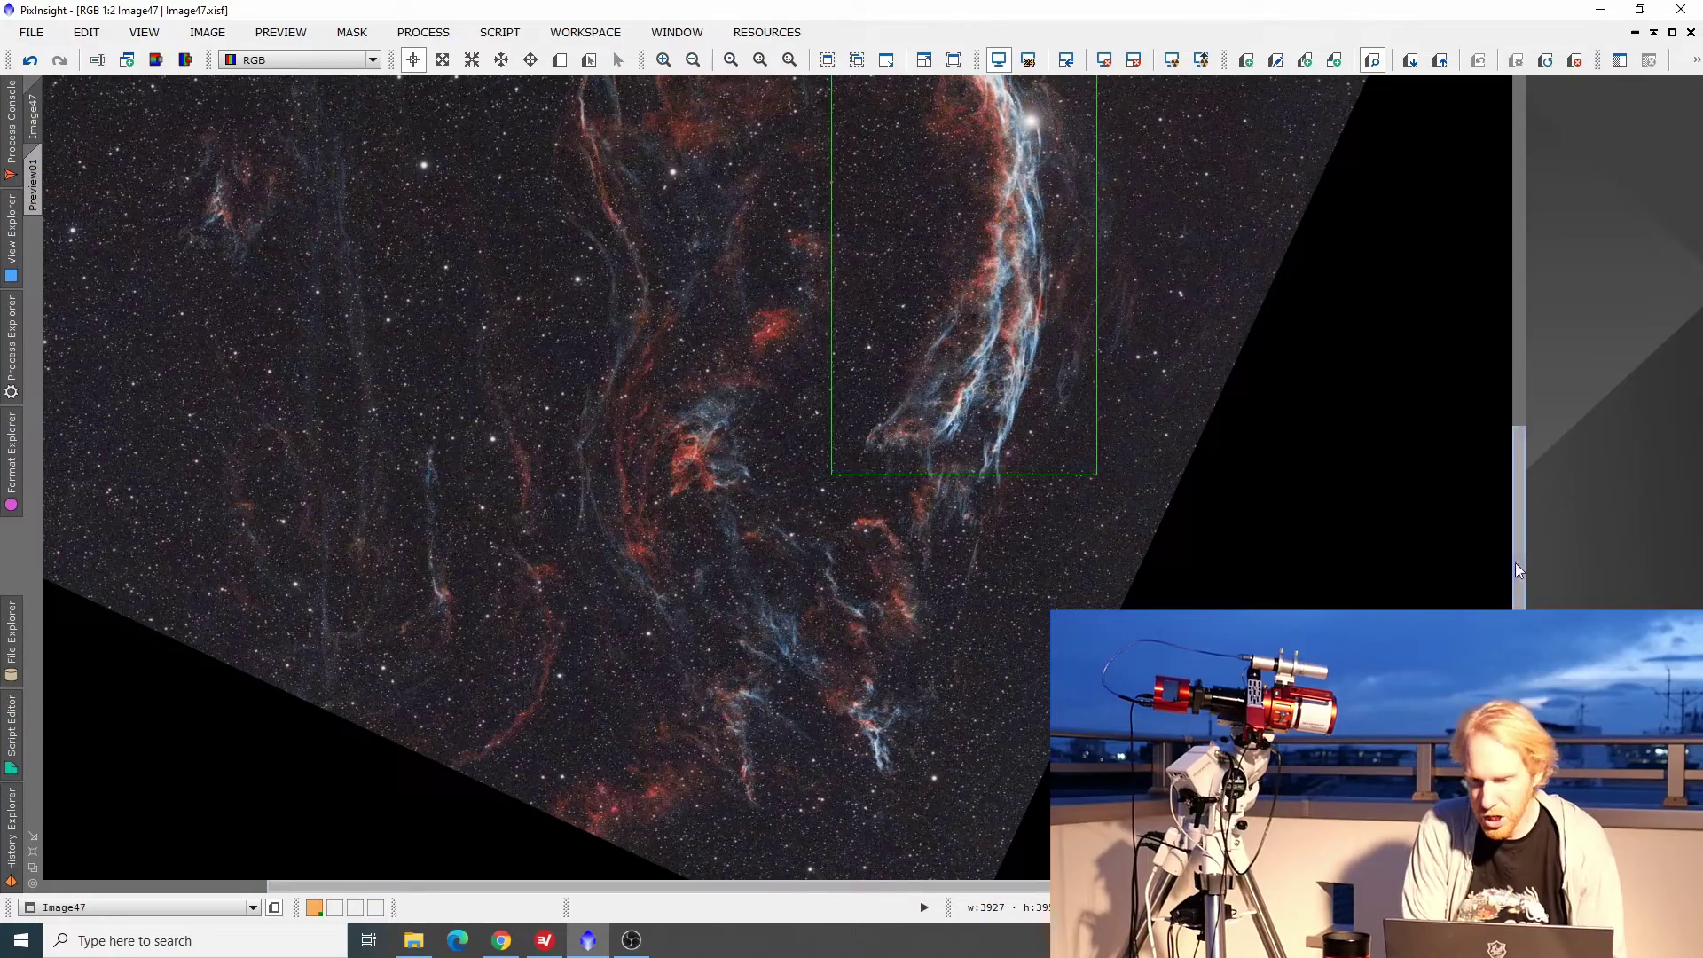
pyautogui.moveTo(1517, 562); pyautogui.dragTo(1530, 327)
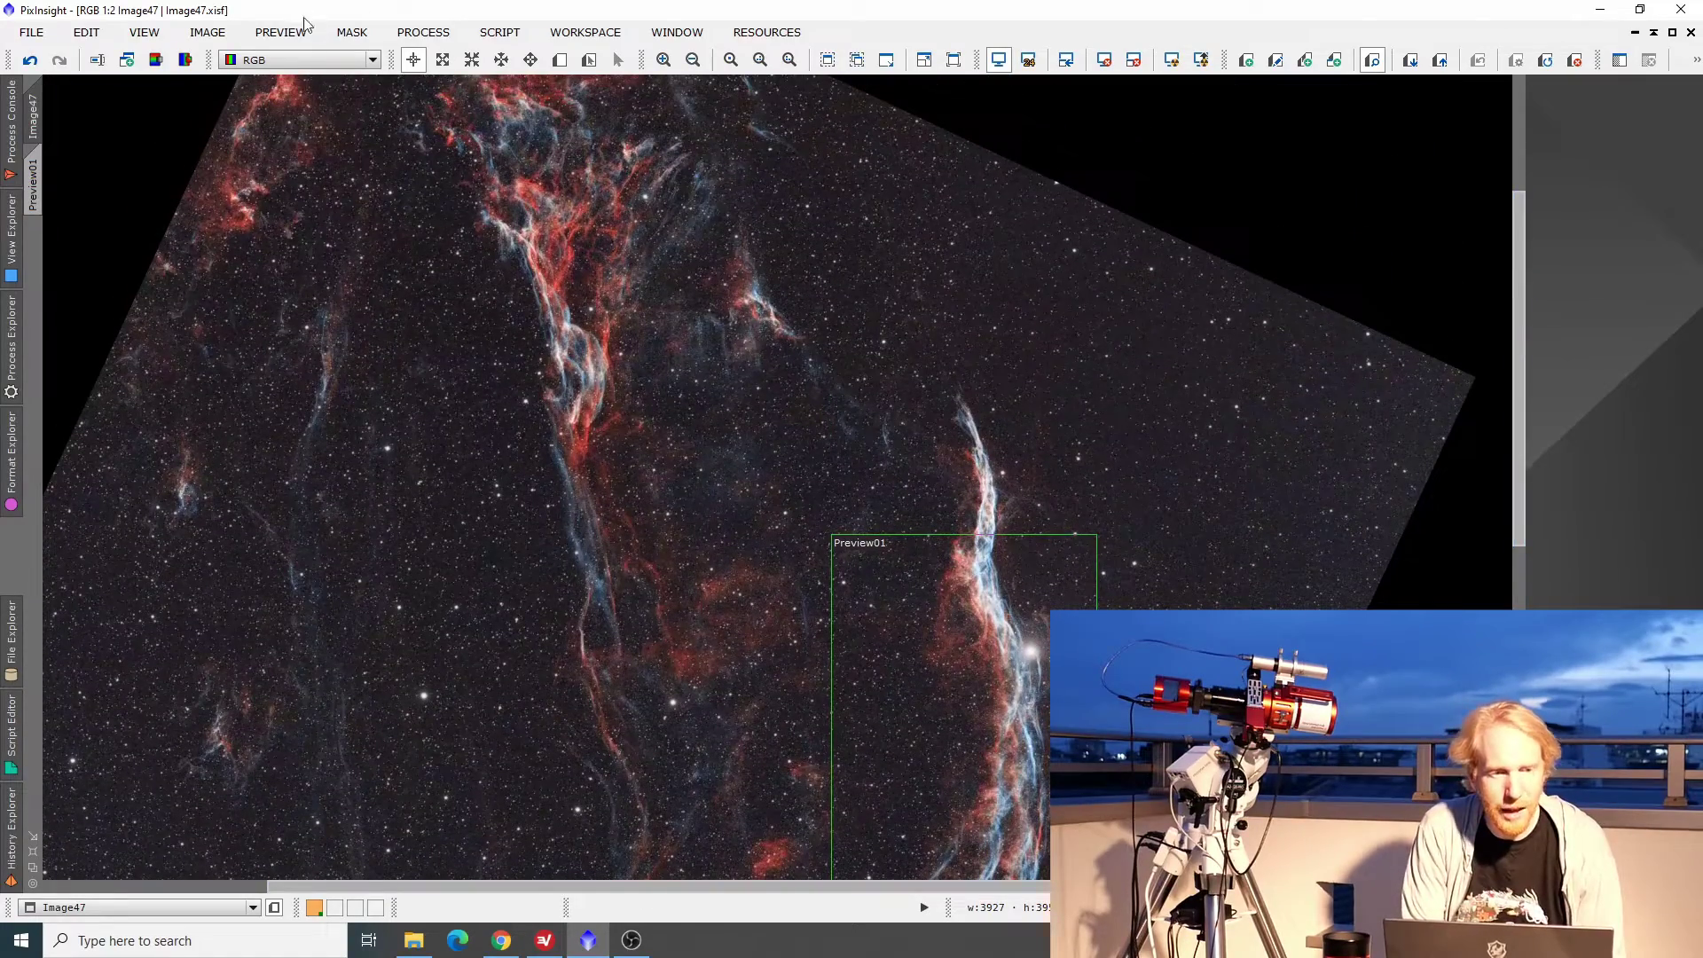
# Step: Inspect the star shapes at 3:1 along the edges and in the corners of the rotated Image47 frame
pyautogui.click(664, 59)
pyautogui.click(663, 60)
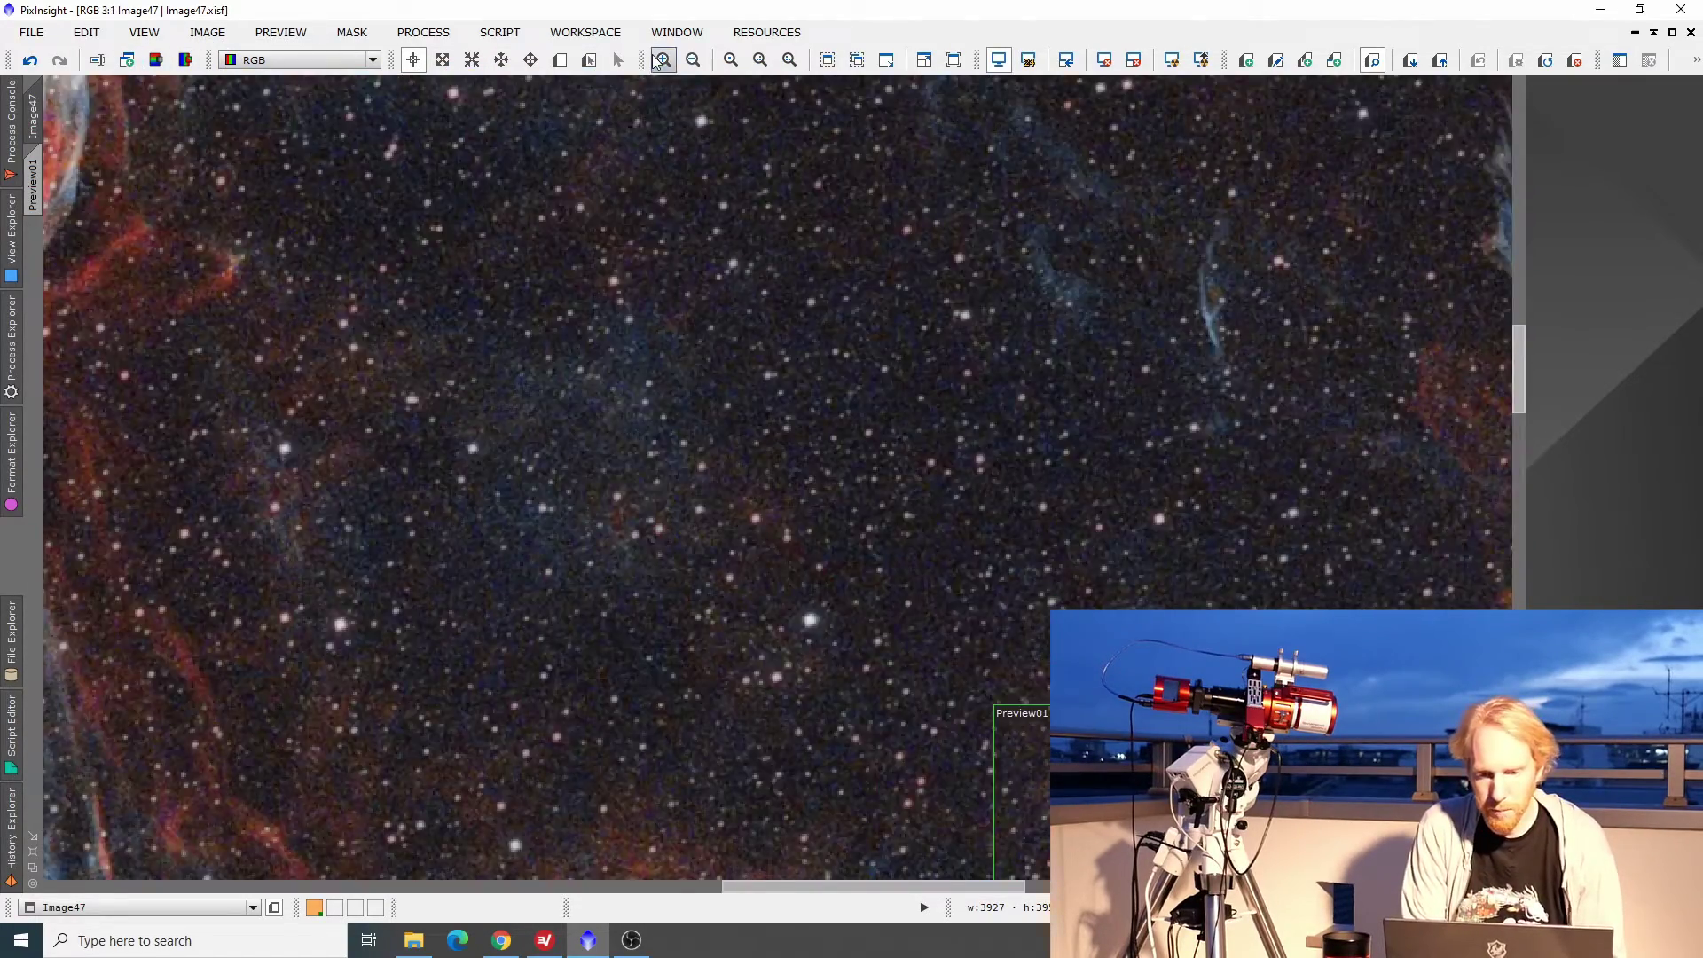
pyautogui.click(664, 59)
pyautogui.moveTo(837, 889); pyautogui.dragTo(1330, 887)
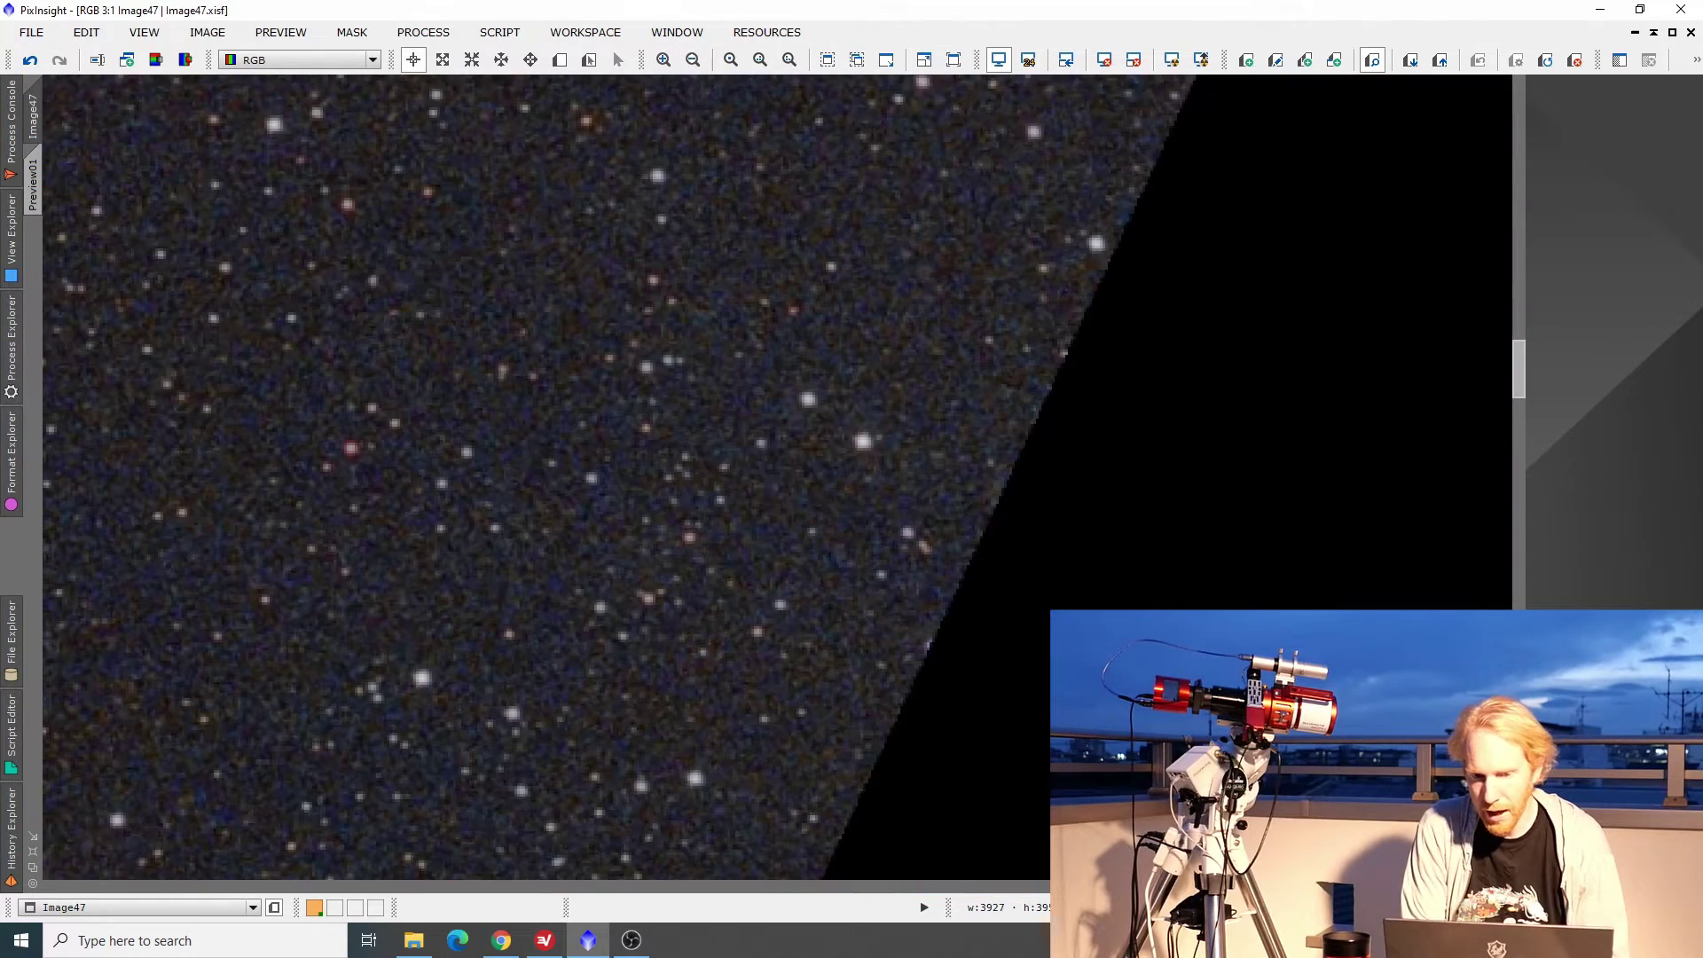
pyautogui.moveTo(1515, 407); pyautogui.dragTo(1520, 307)
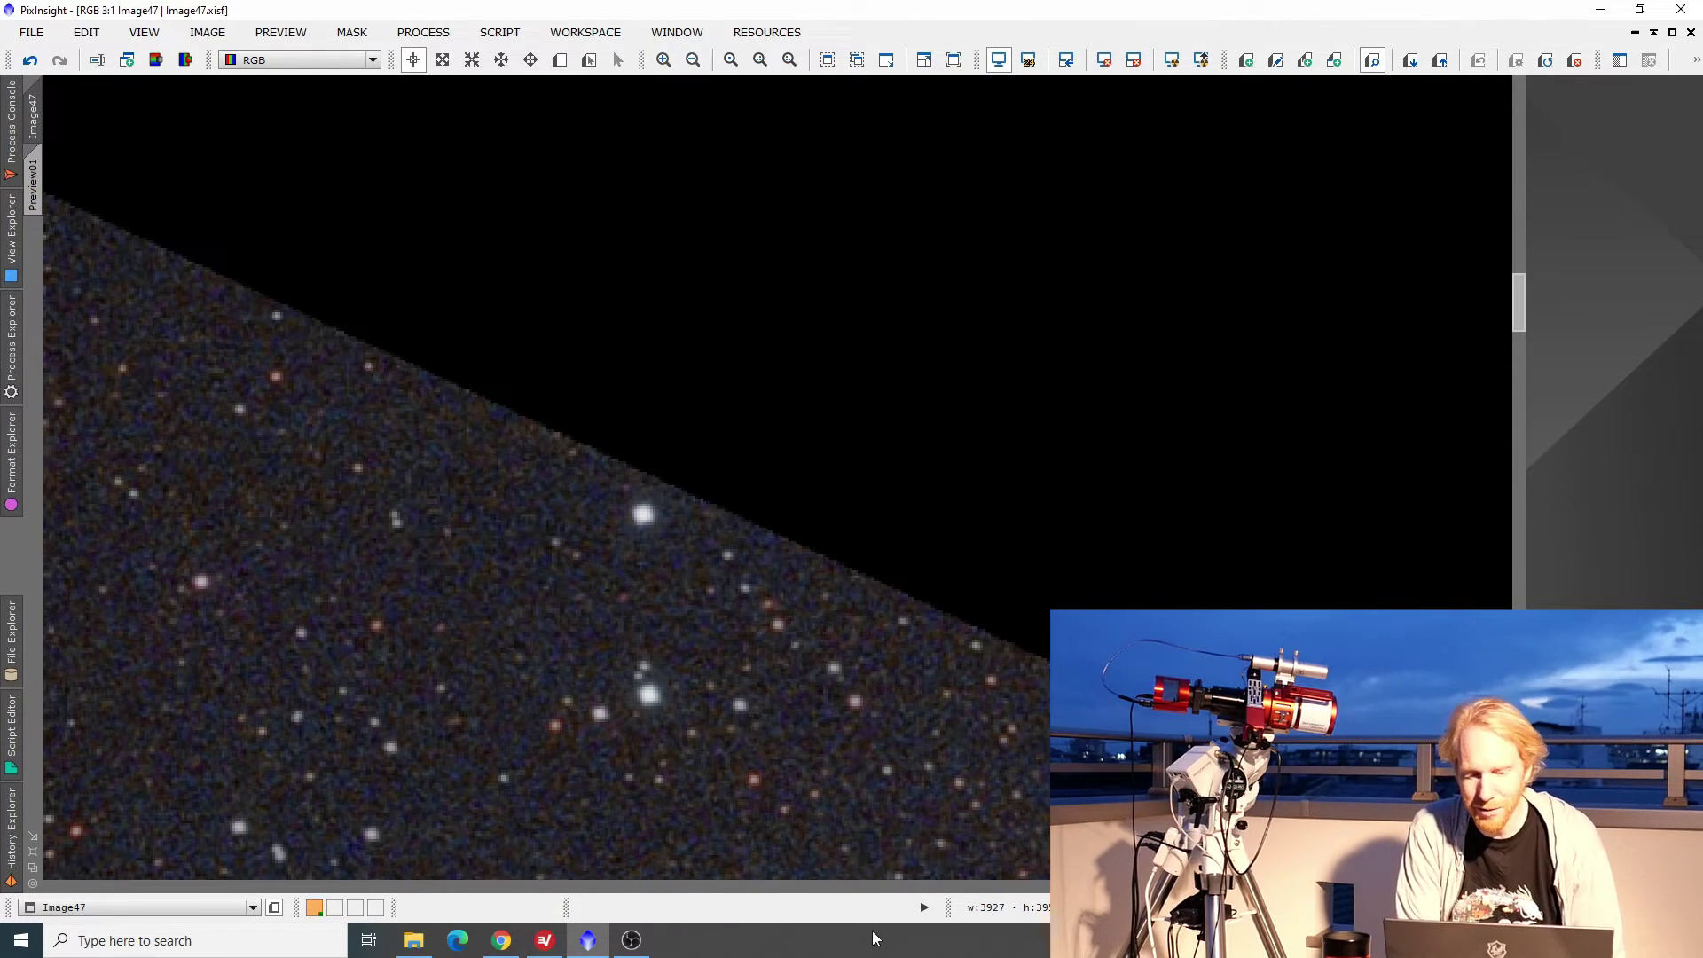
pyautogui.moveTo(567, 886); pyautogui.dragTo(661, 886)
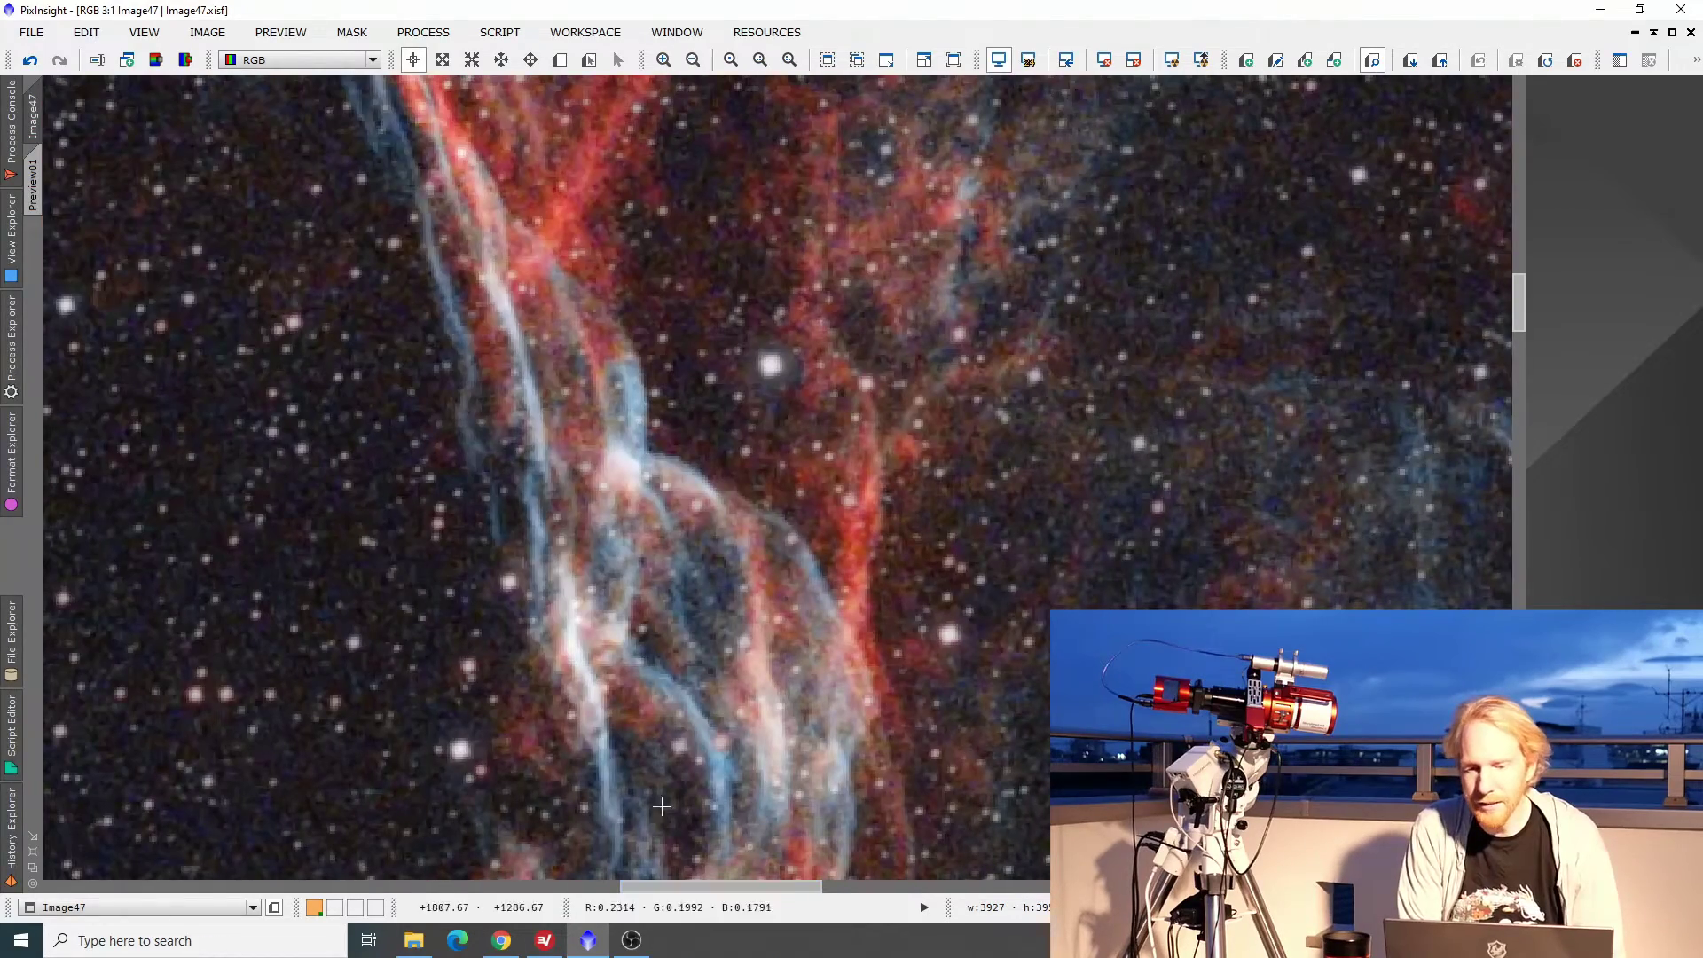
pyautogui.moveTo(1522, 318); pyautogui.dragTo(1514, 157)
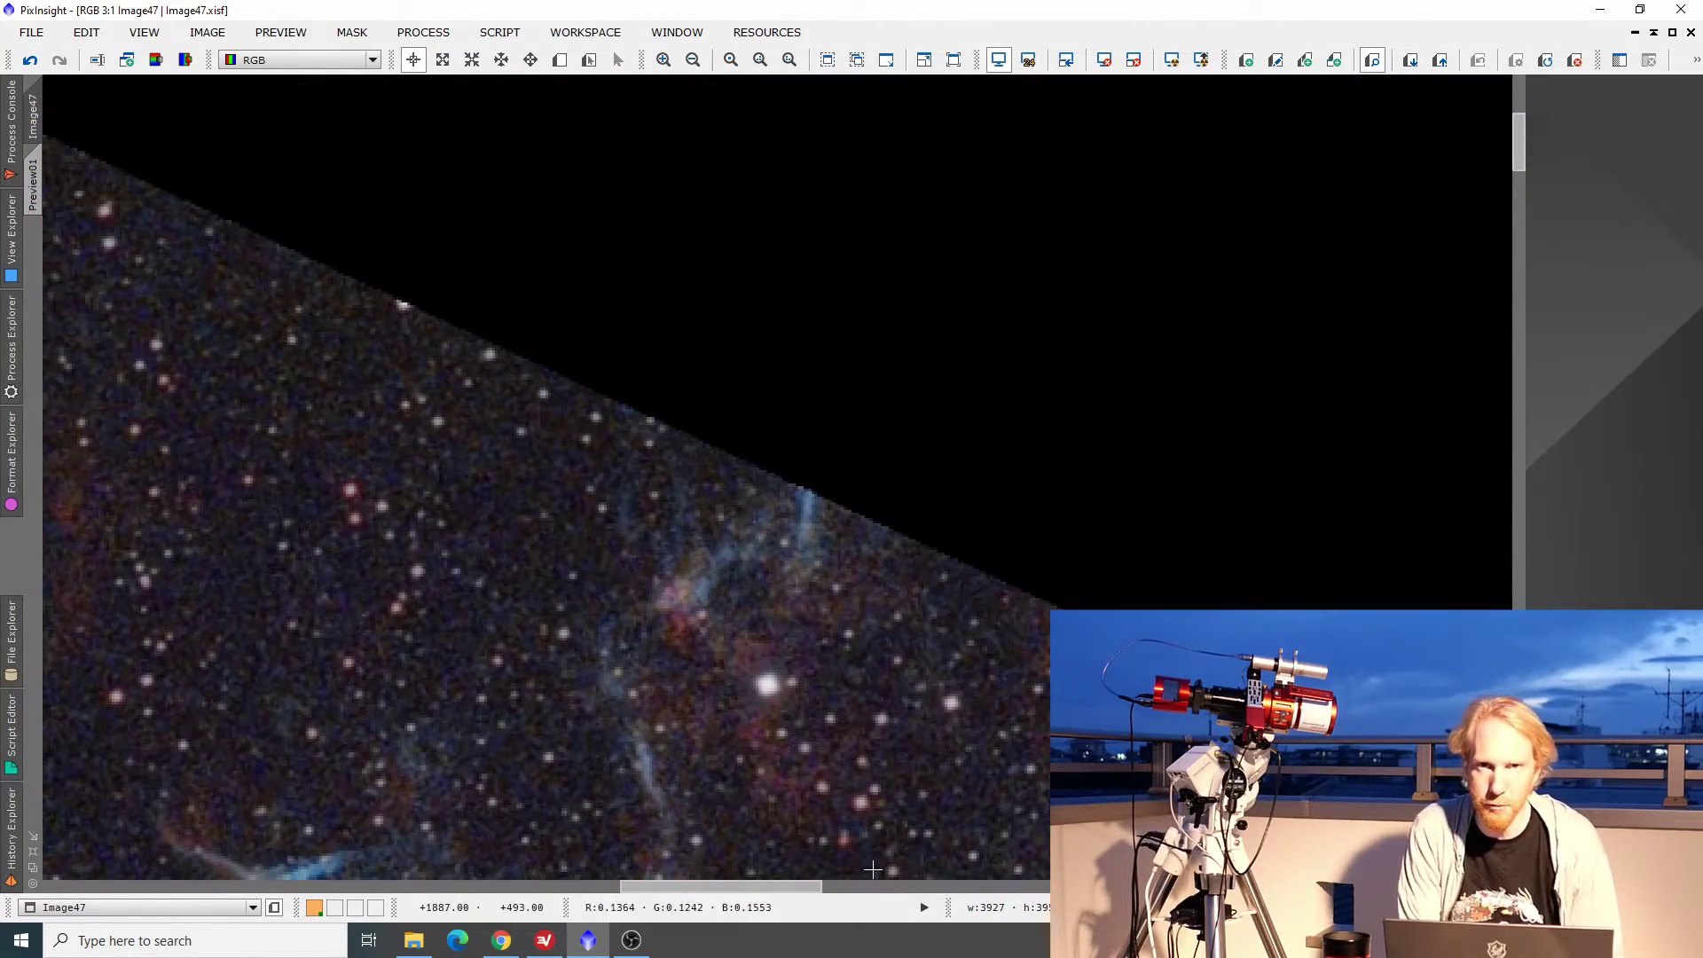
pyautogui.moveTo(764, 886); pyautogui.dragTo(601, 883)
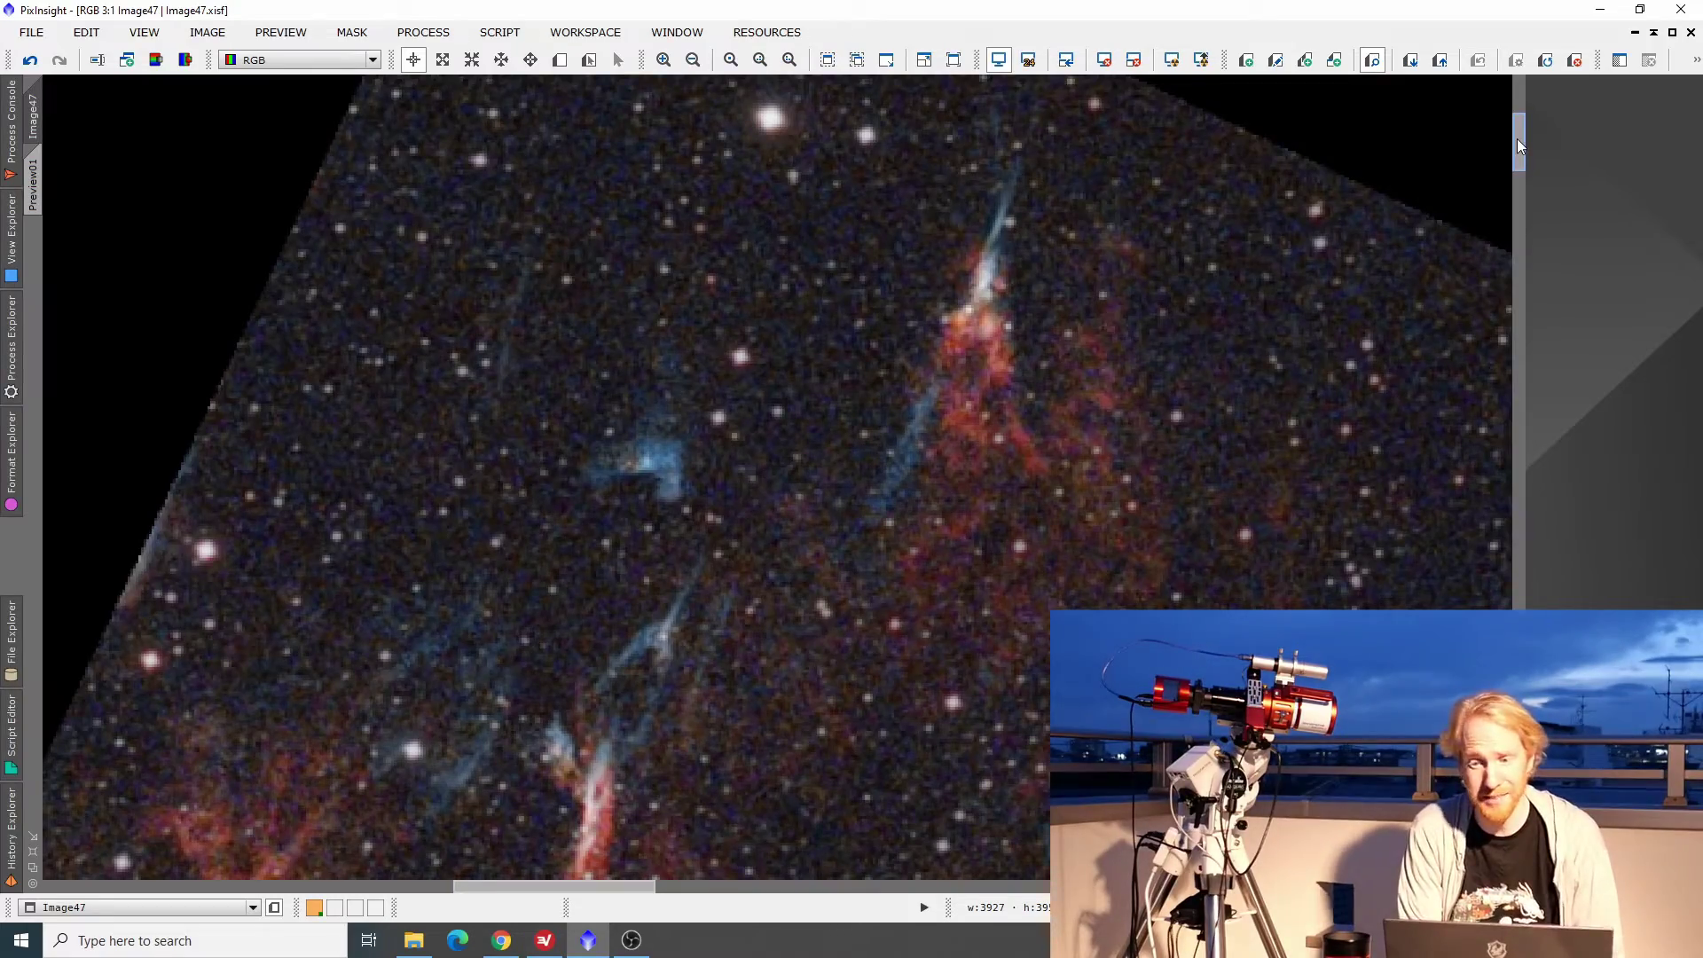
pyautogui.moveTo(1517, 138); pyautogui.dragTo(1490, 701)
pyautogui.moveTo(584, 887); pyautogui.dragTo(183, 886)
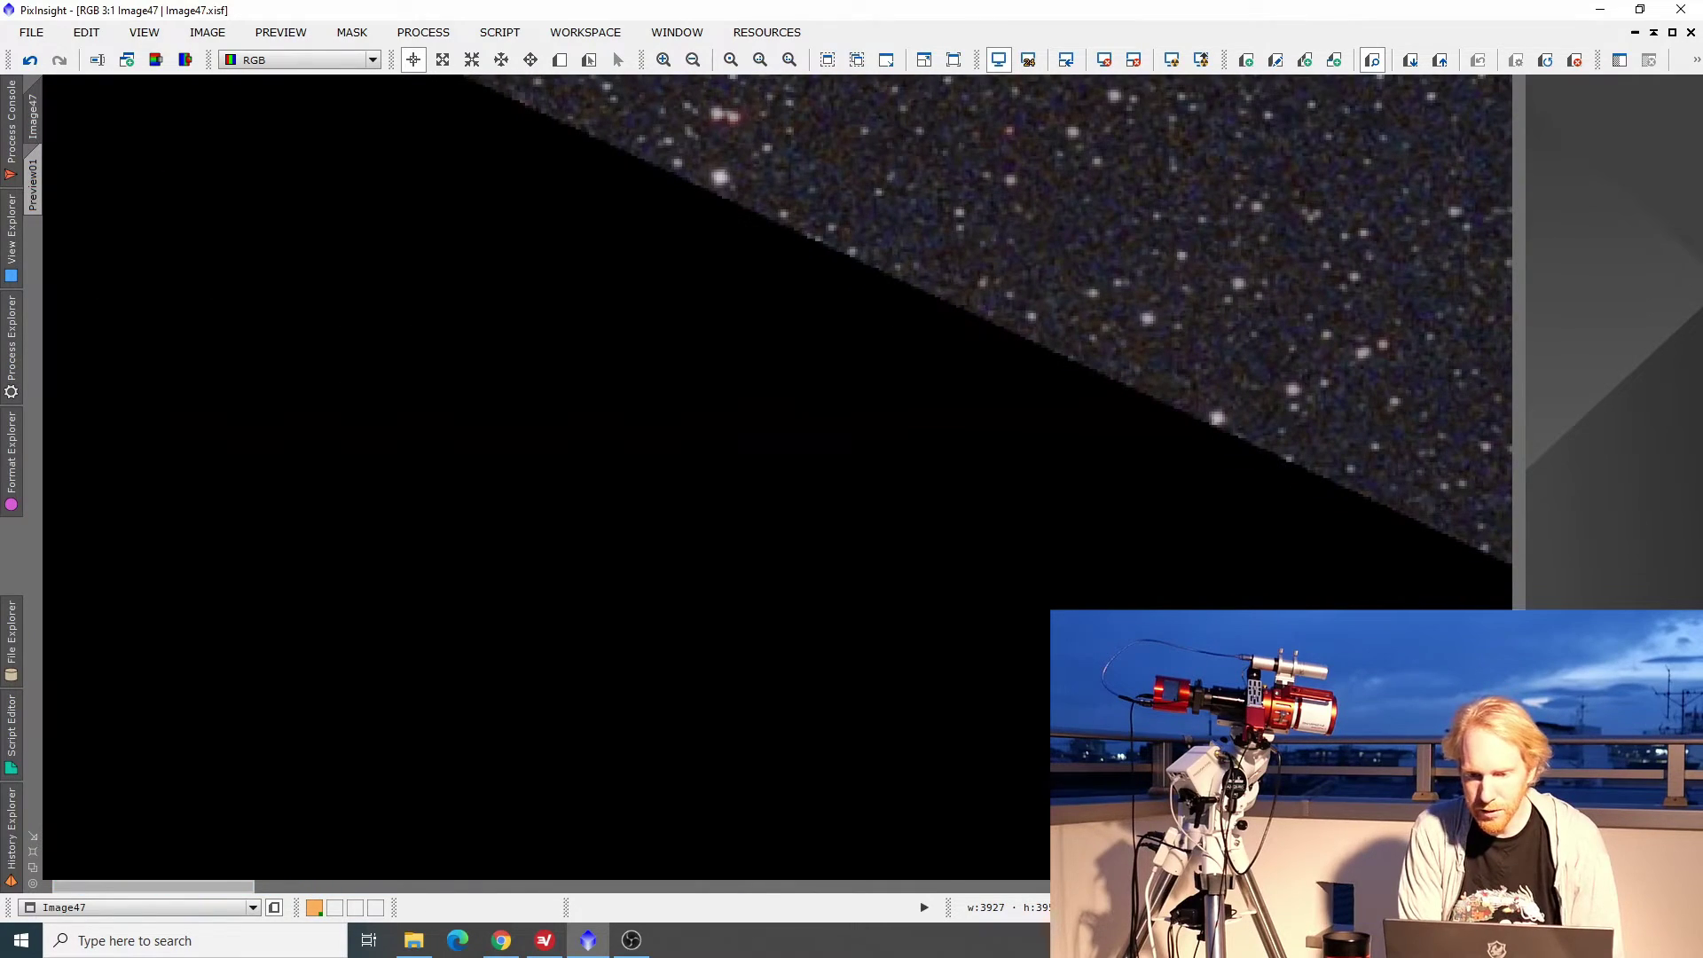
pyautogui.moveTo(1519, 710); pyautogui.dragTo(1520, 617)
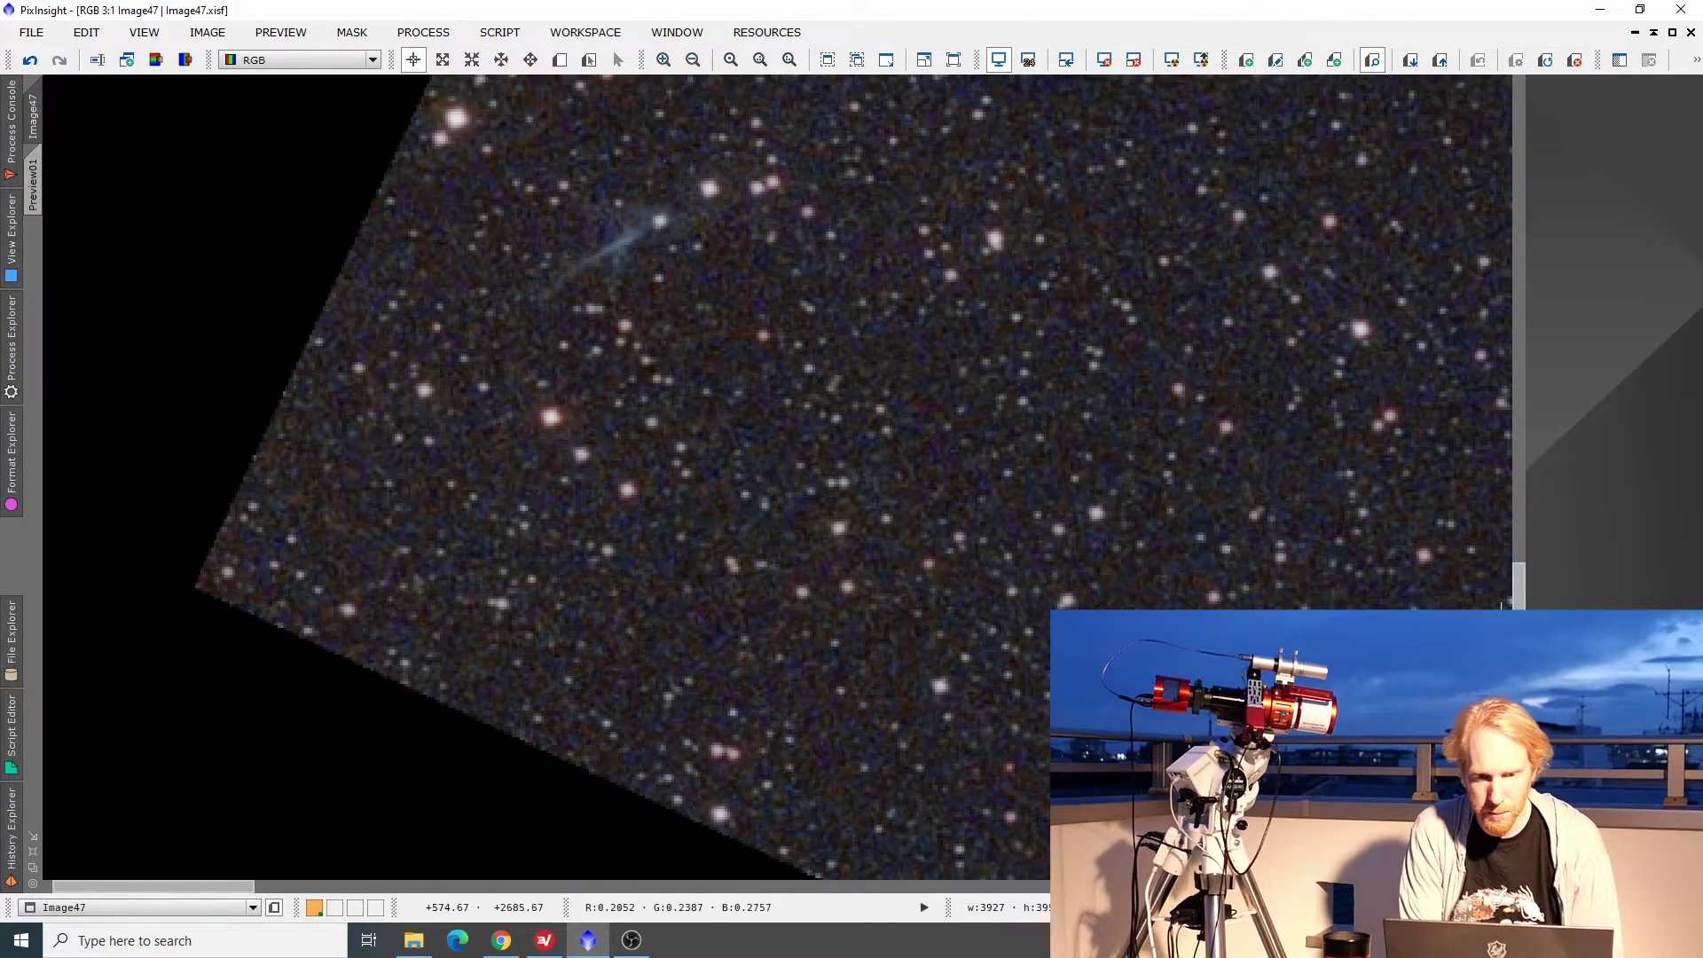
# Step: Minimize Image47 and show the full _200mmLensTest_Reduced image in a maximized window at 1:3
pyautogui.click(1640, 34)
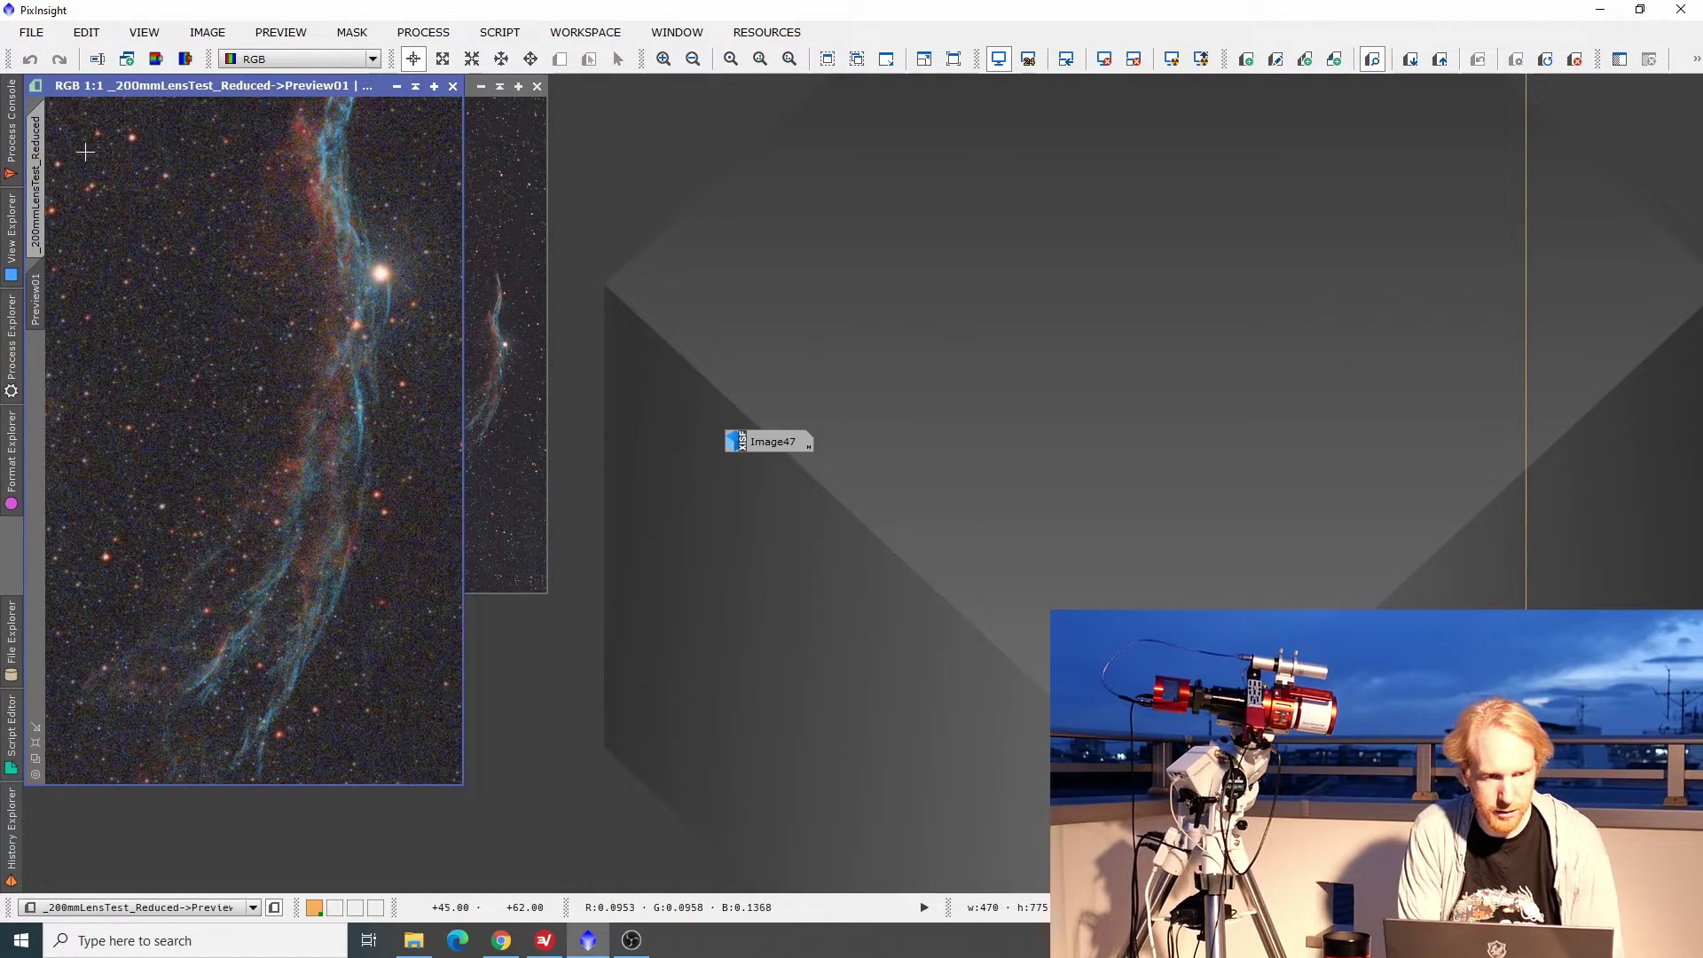
pyautogui.click(451, 88)
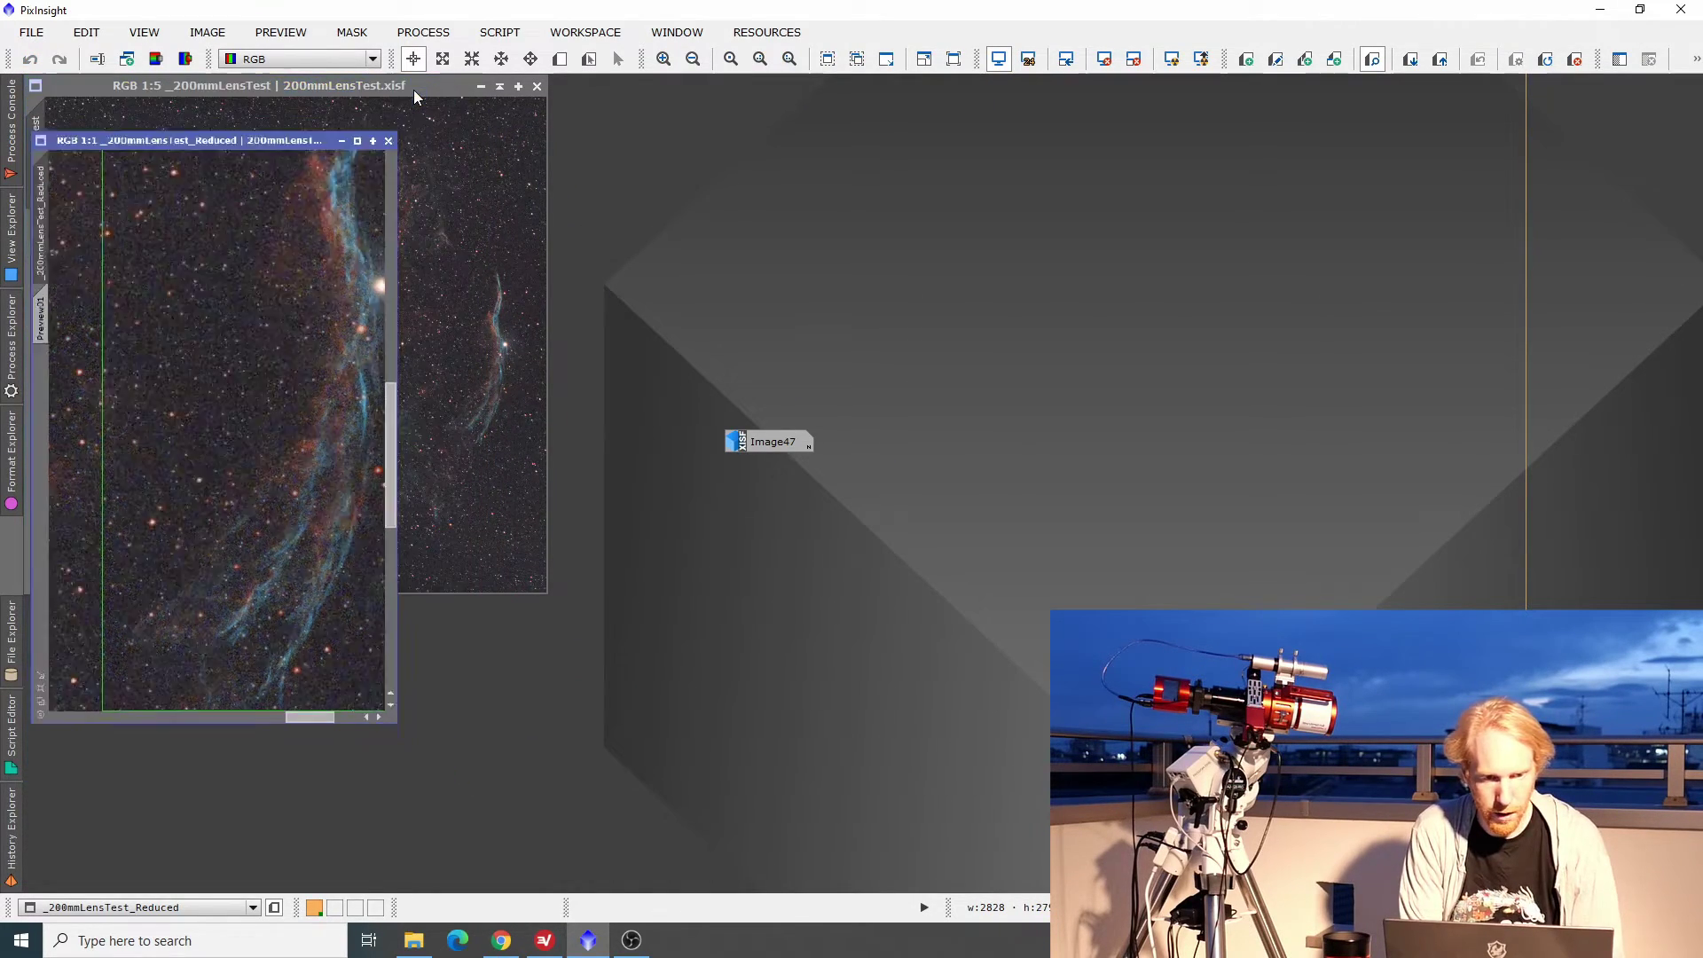
pyautogui.click(415, 86)
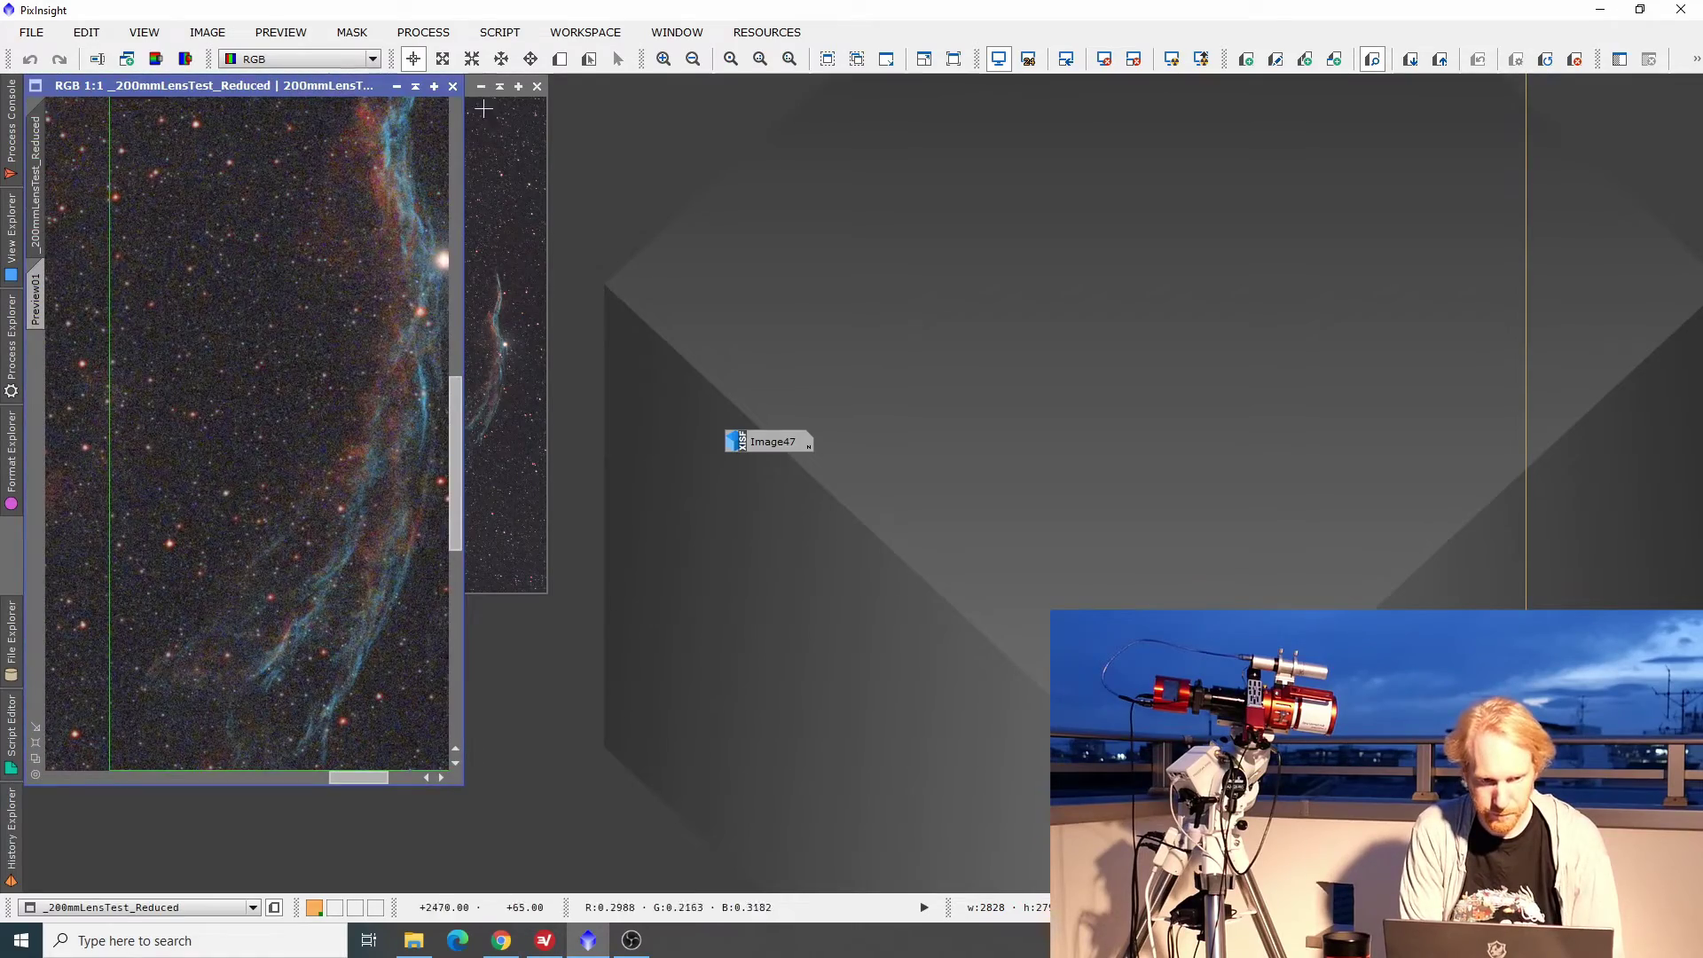
pyautogui.click(437, 88)
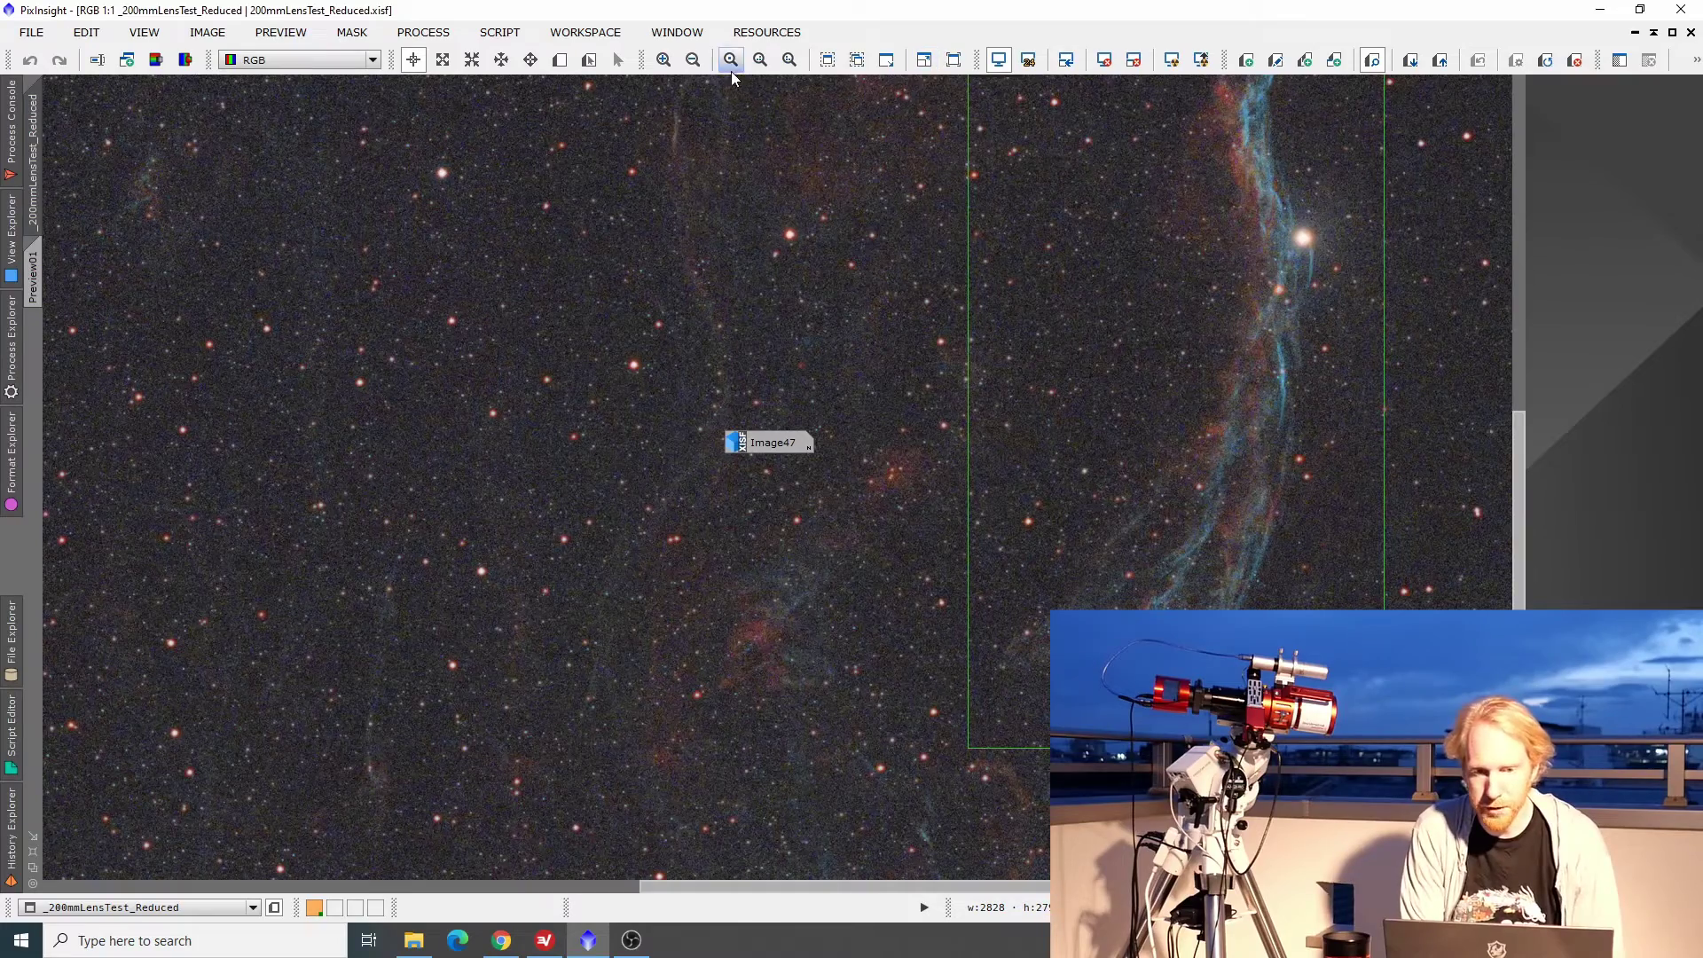
pyautogui.click(699, 64)
pyautogui.click(700, 64)
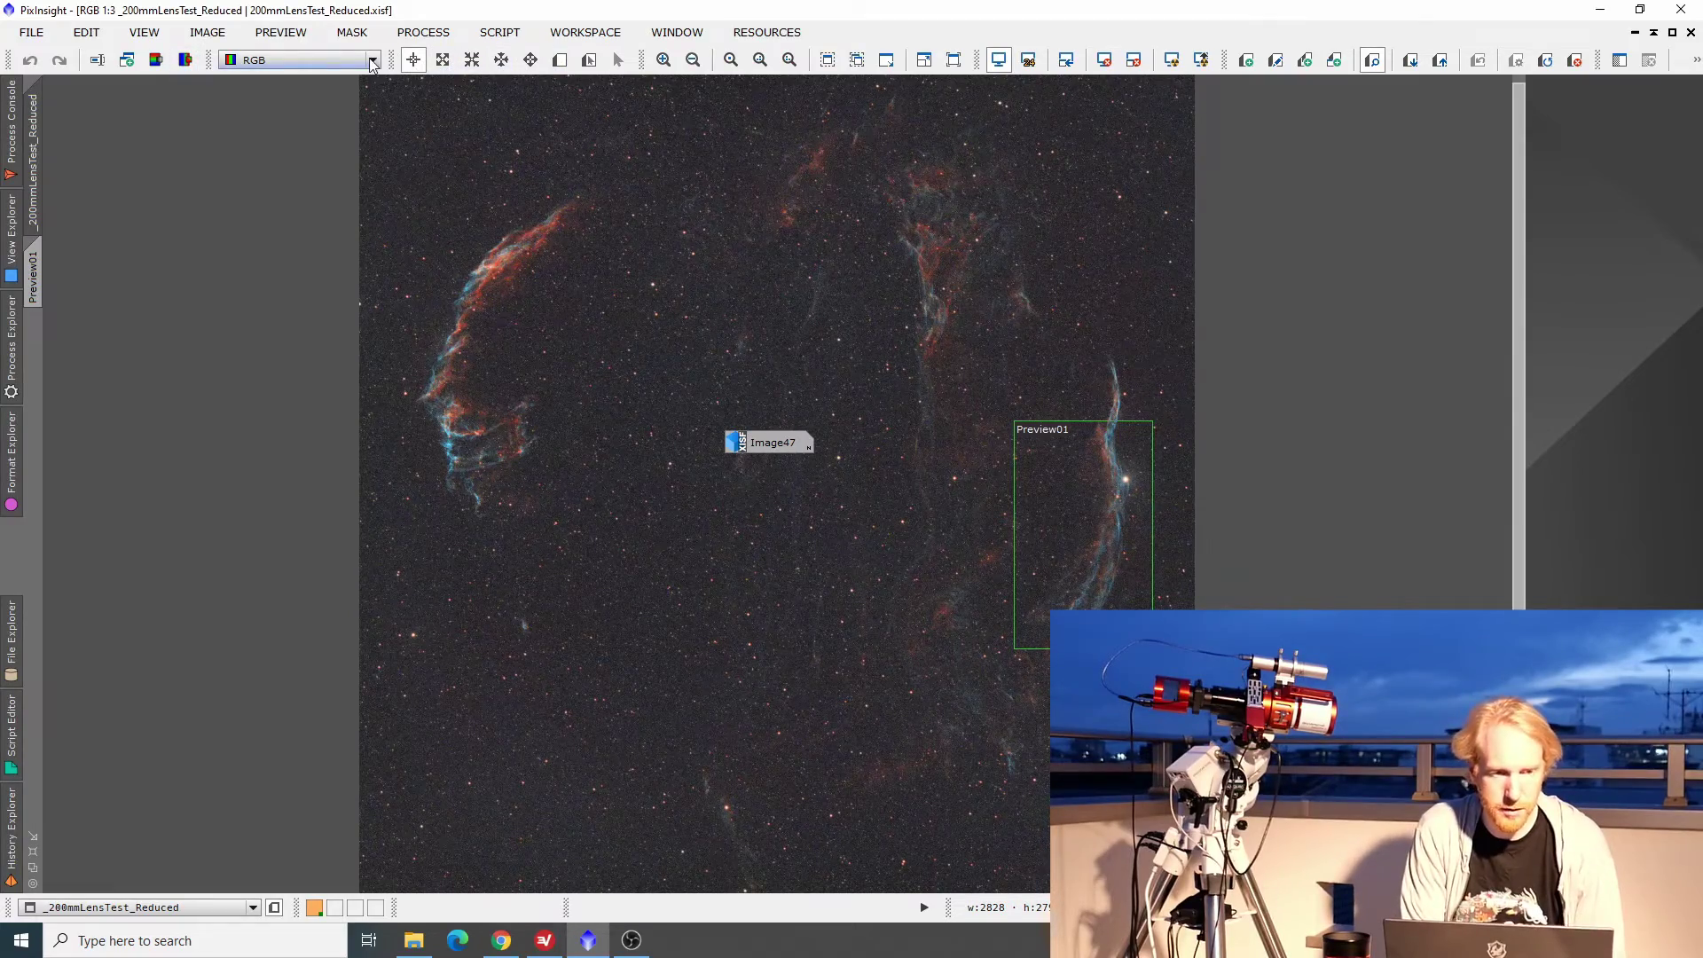
# Step: Inspect the star shapes at 2:1 along the top edge and in the corners of the _200mmLensTest_Reduced image
pyautogui.click(664, 59)
pyautogui.click(664, 59)
pyautogui.click(664, 60)
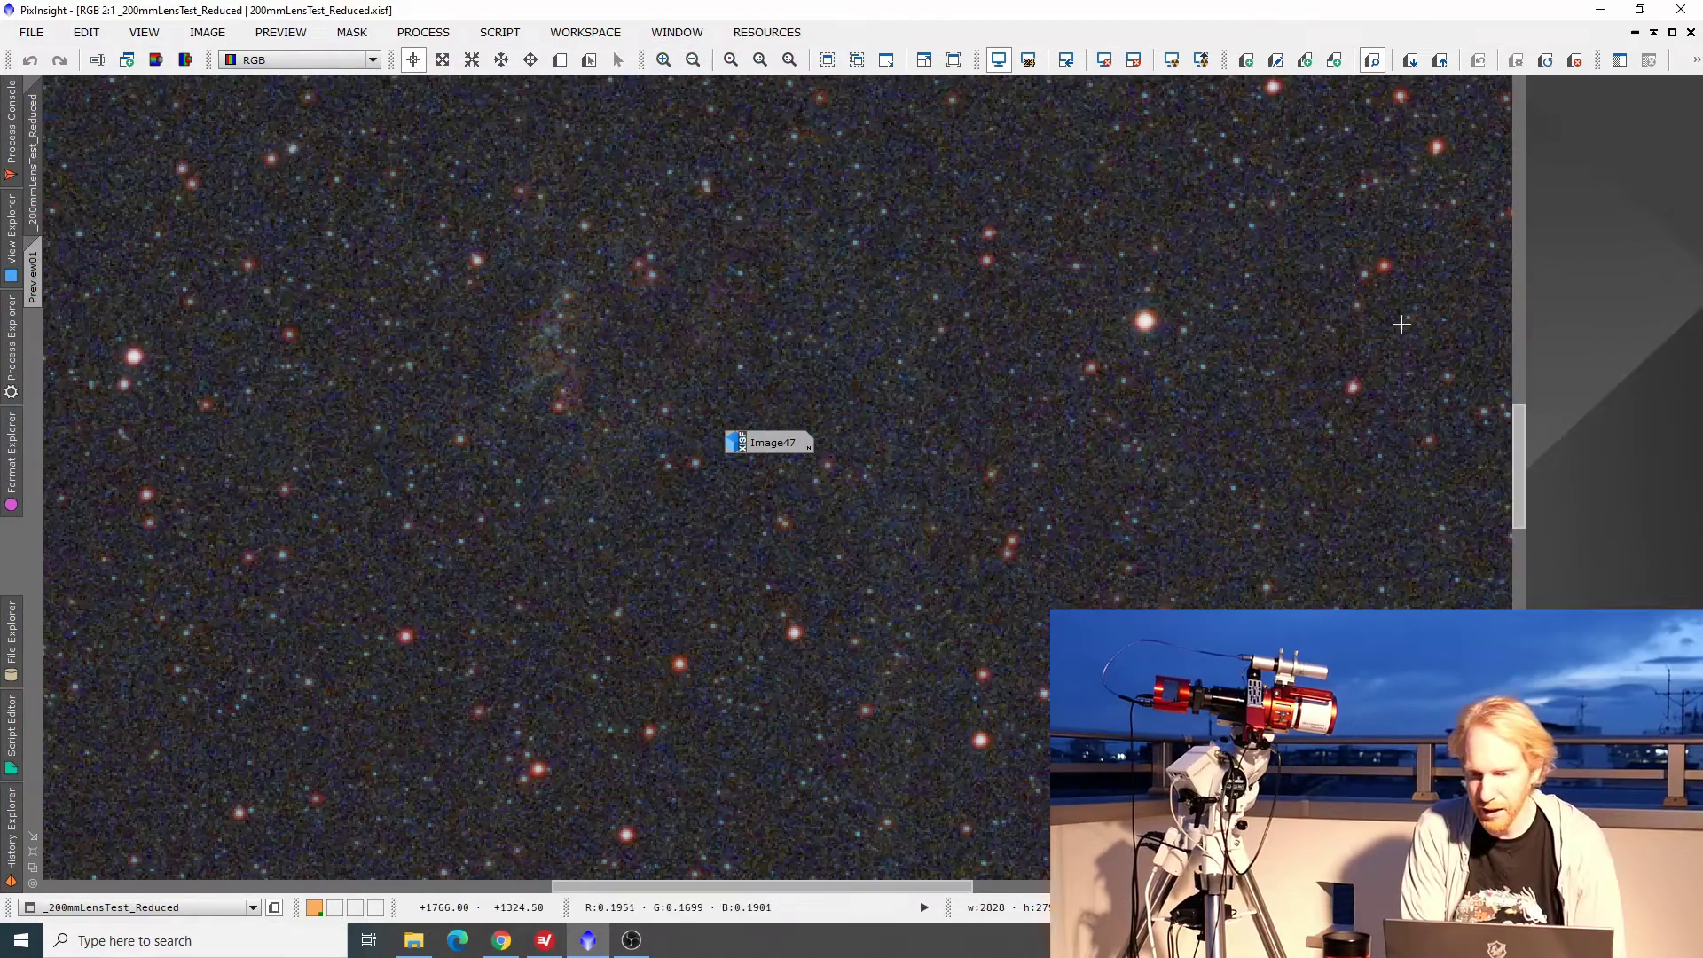
pyautogui.moveTo(1519, 470); pyautogui.dragTo(1519, 138)
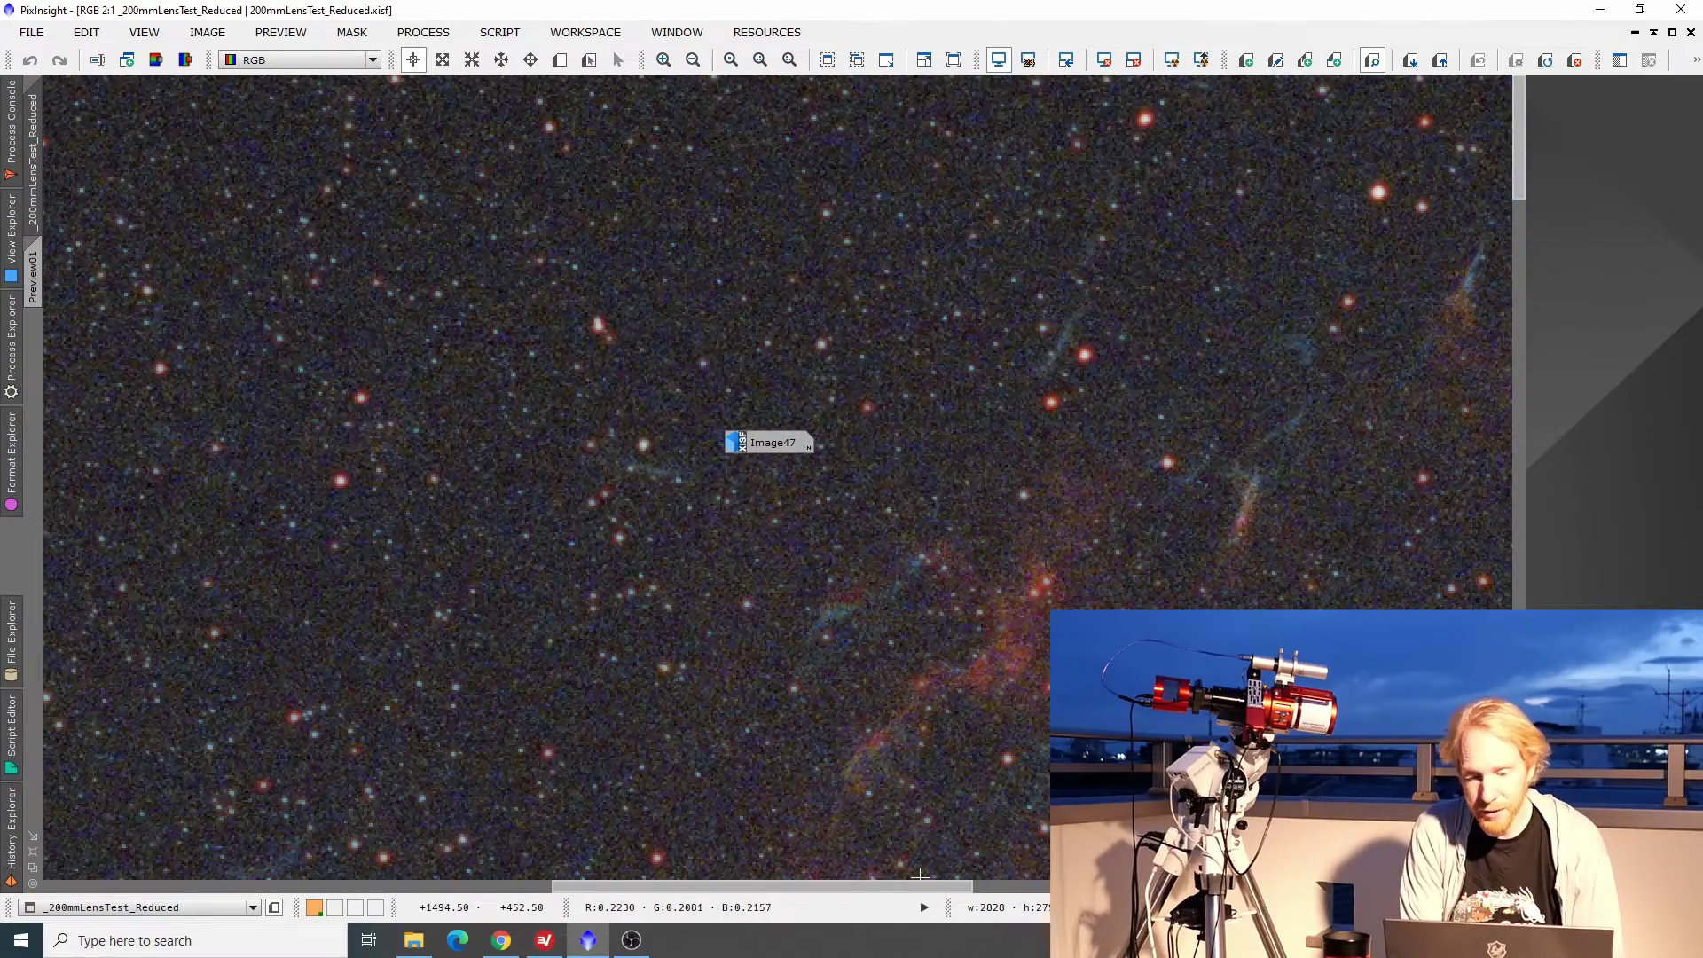
pyautogui.moveTo(919, 876); pyautogui.dragTo(1260, 876)
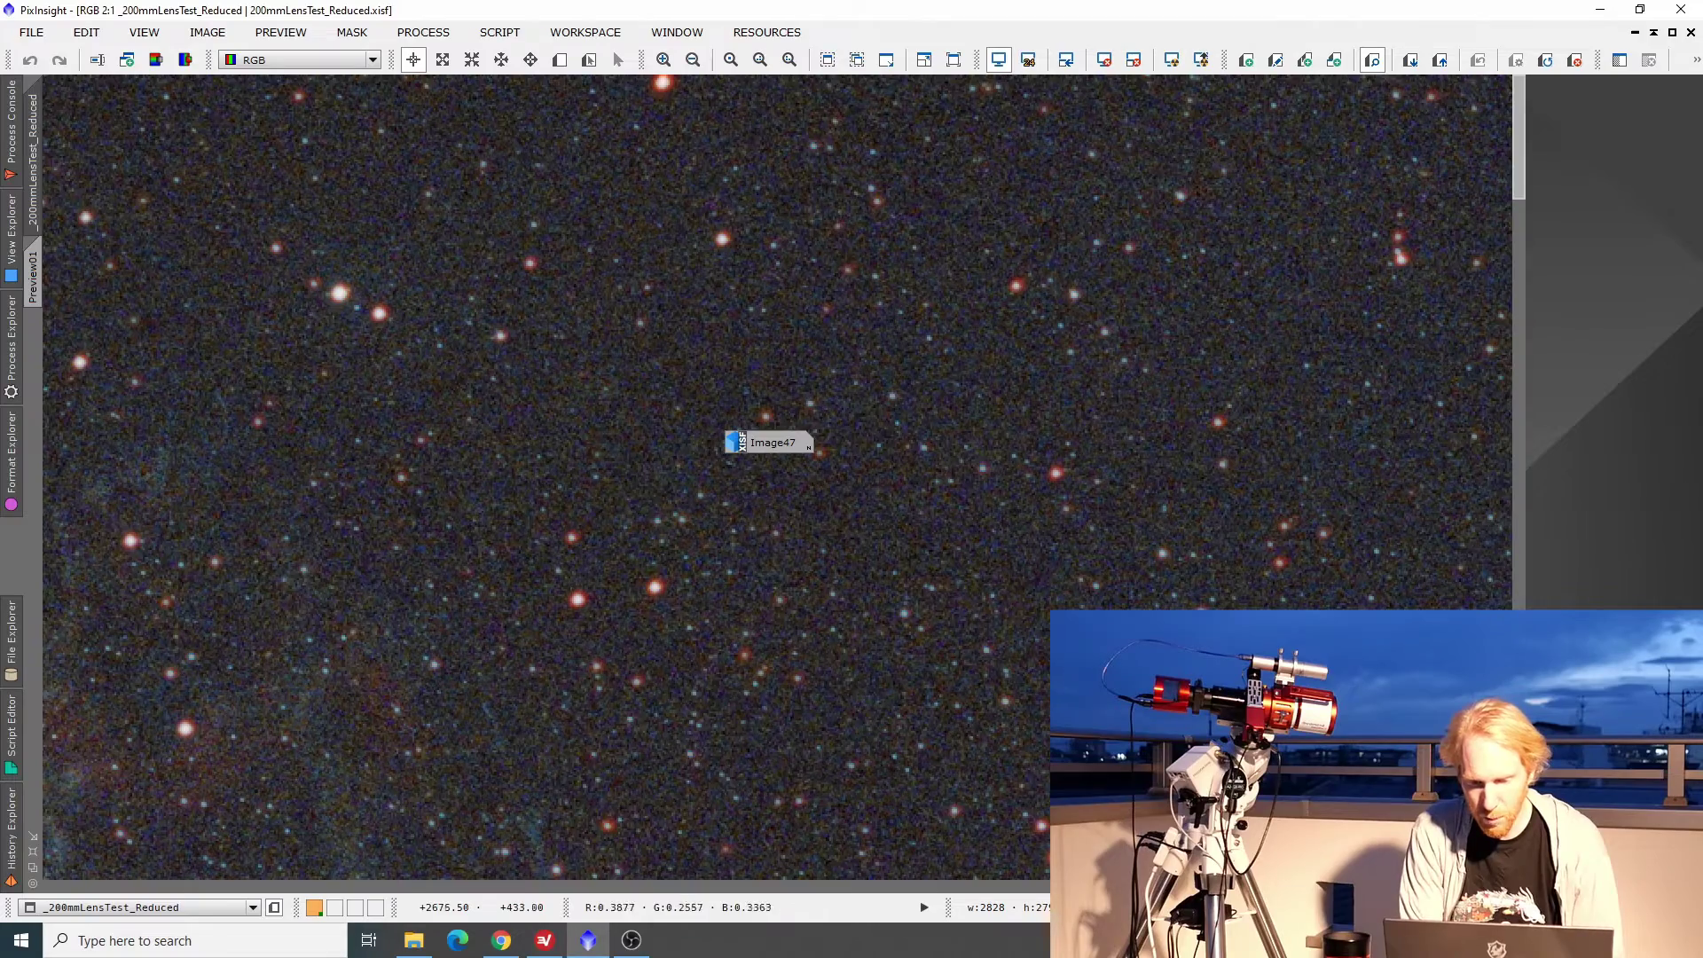
pyautogui.moveTo(1295, 886); pyautogui.dragTo(258, 887)
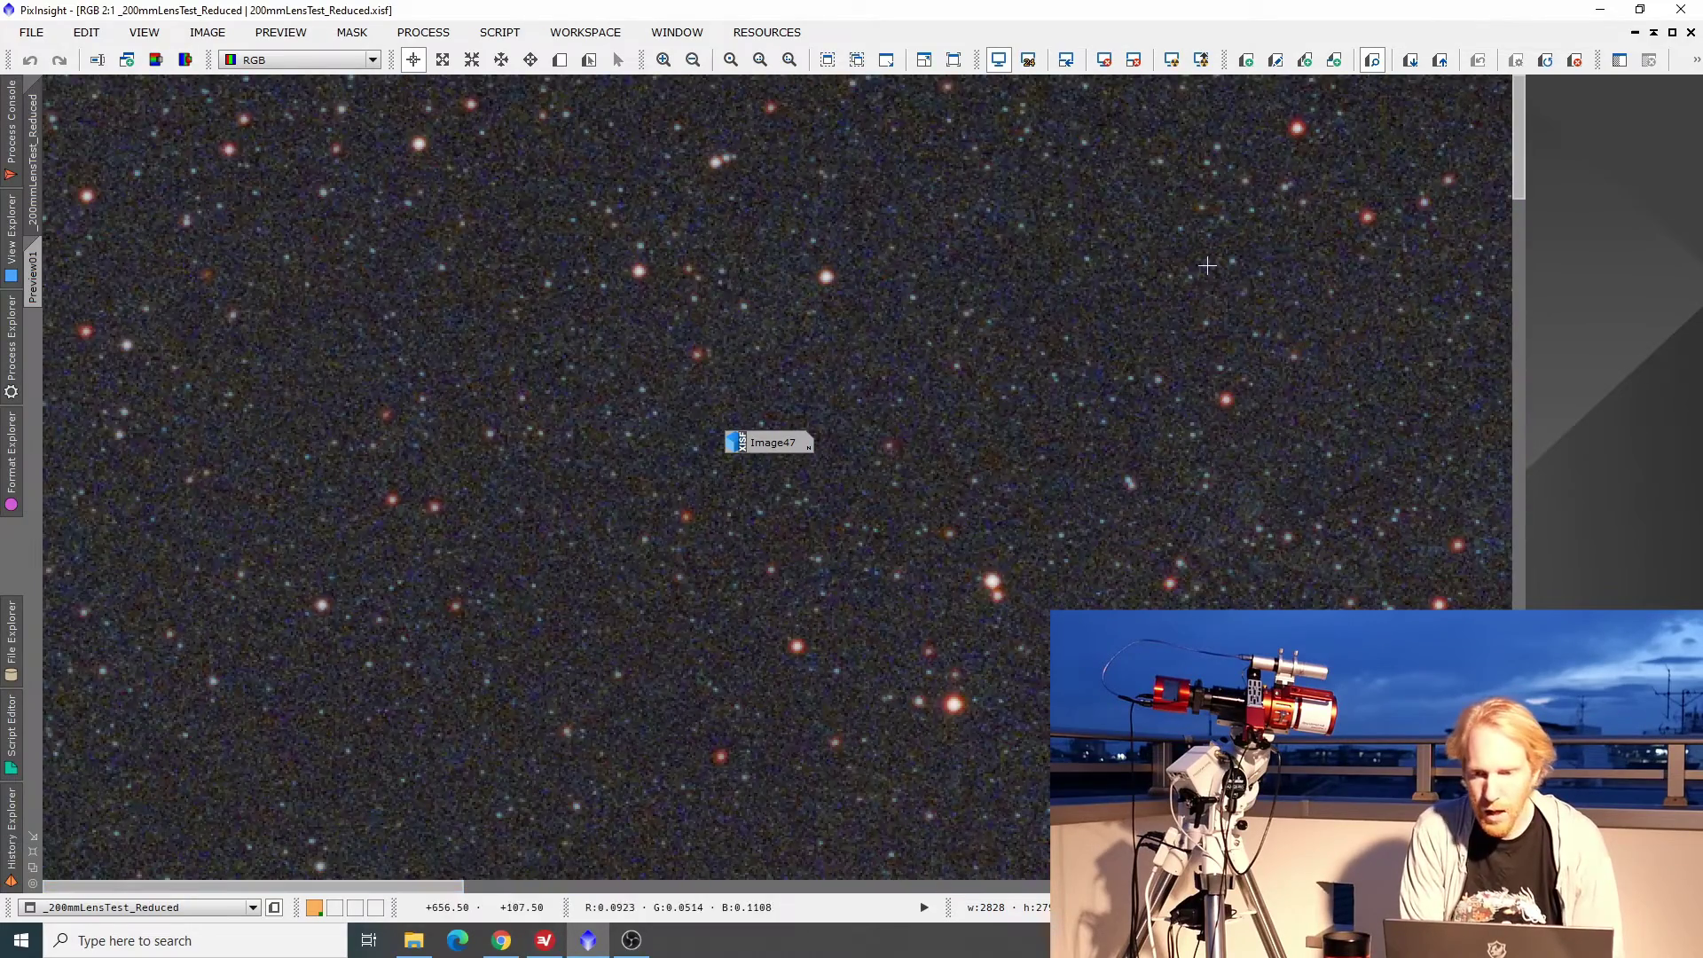
pyautogui.moveTo(1519, 171); pyautogui.dragTo(1520, 781)
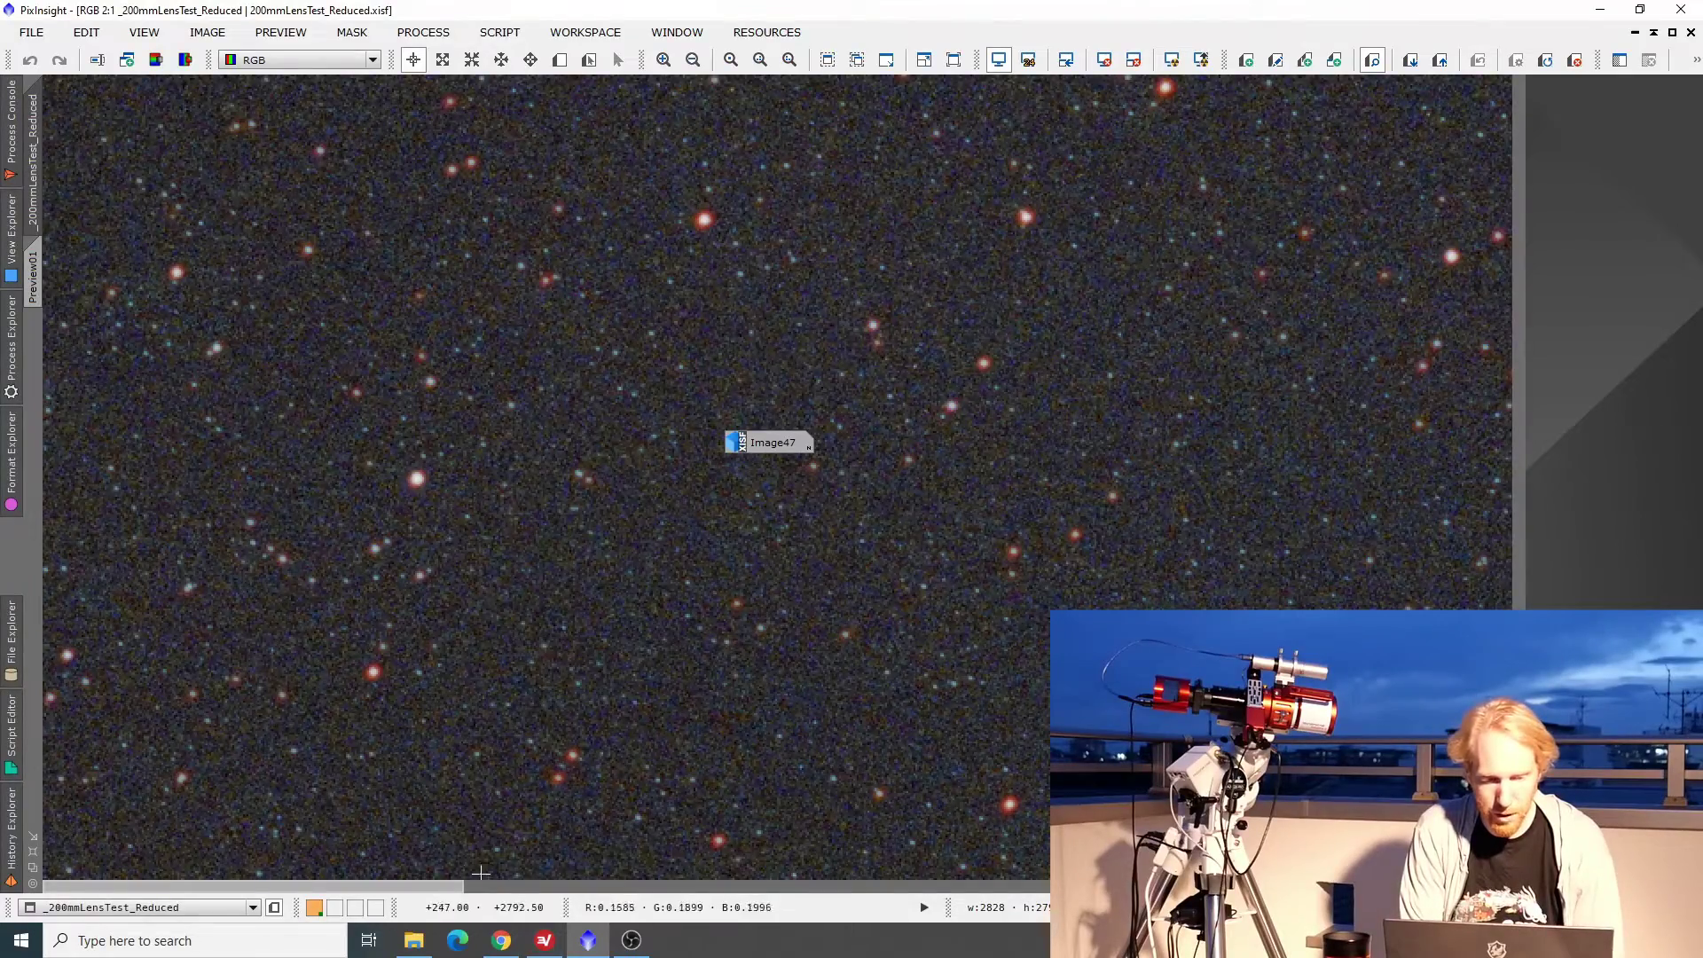
pyautogui.moveTo(481, 886); pyautogui.dragTo(1242, 886)
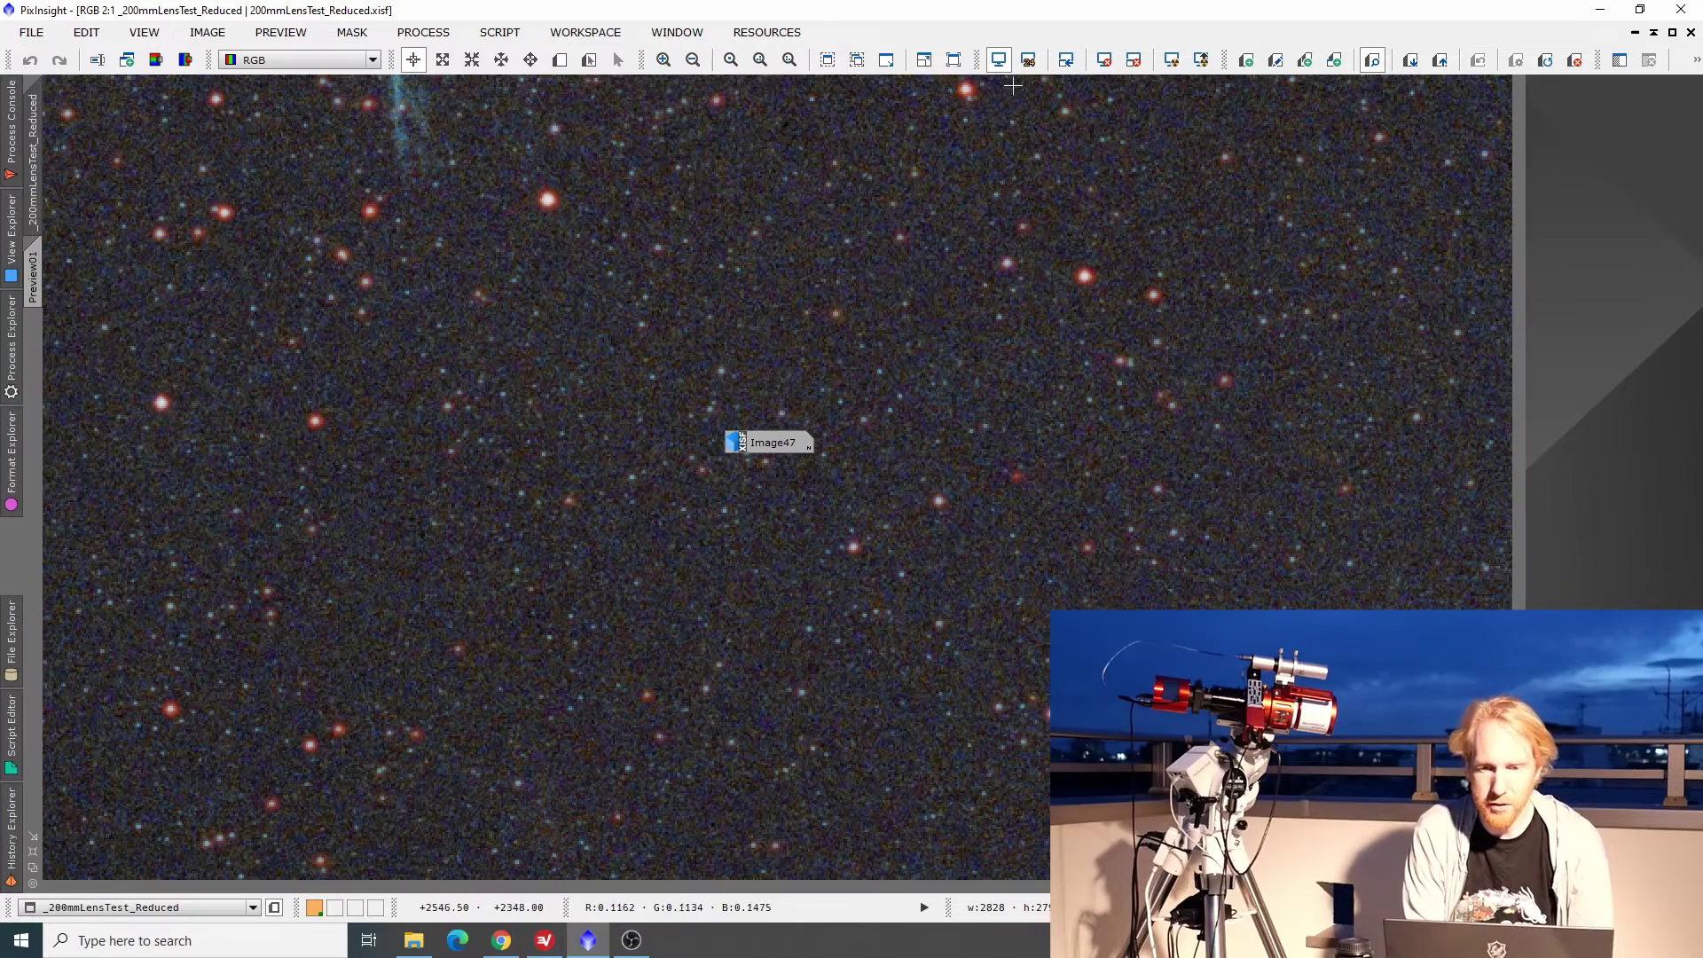
# Step: View the whole _200mmLensTest_Reduced frame and examine the star field at its centre at 3:1
pyautogui.click(692, 59)
pyautogui.click(691, 60)
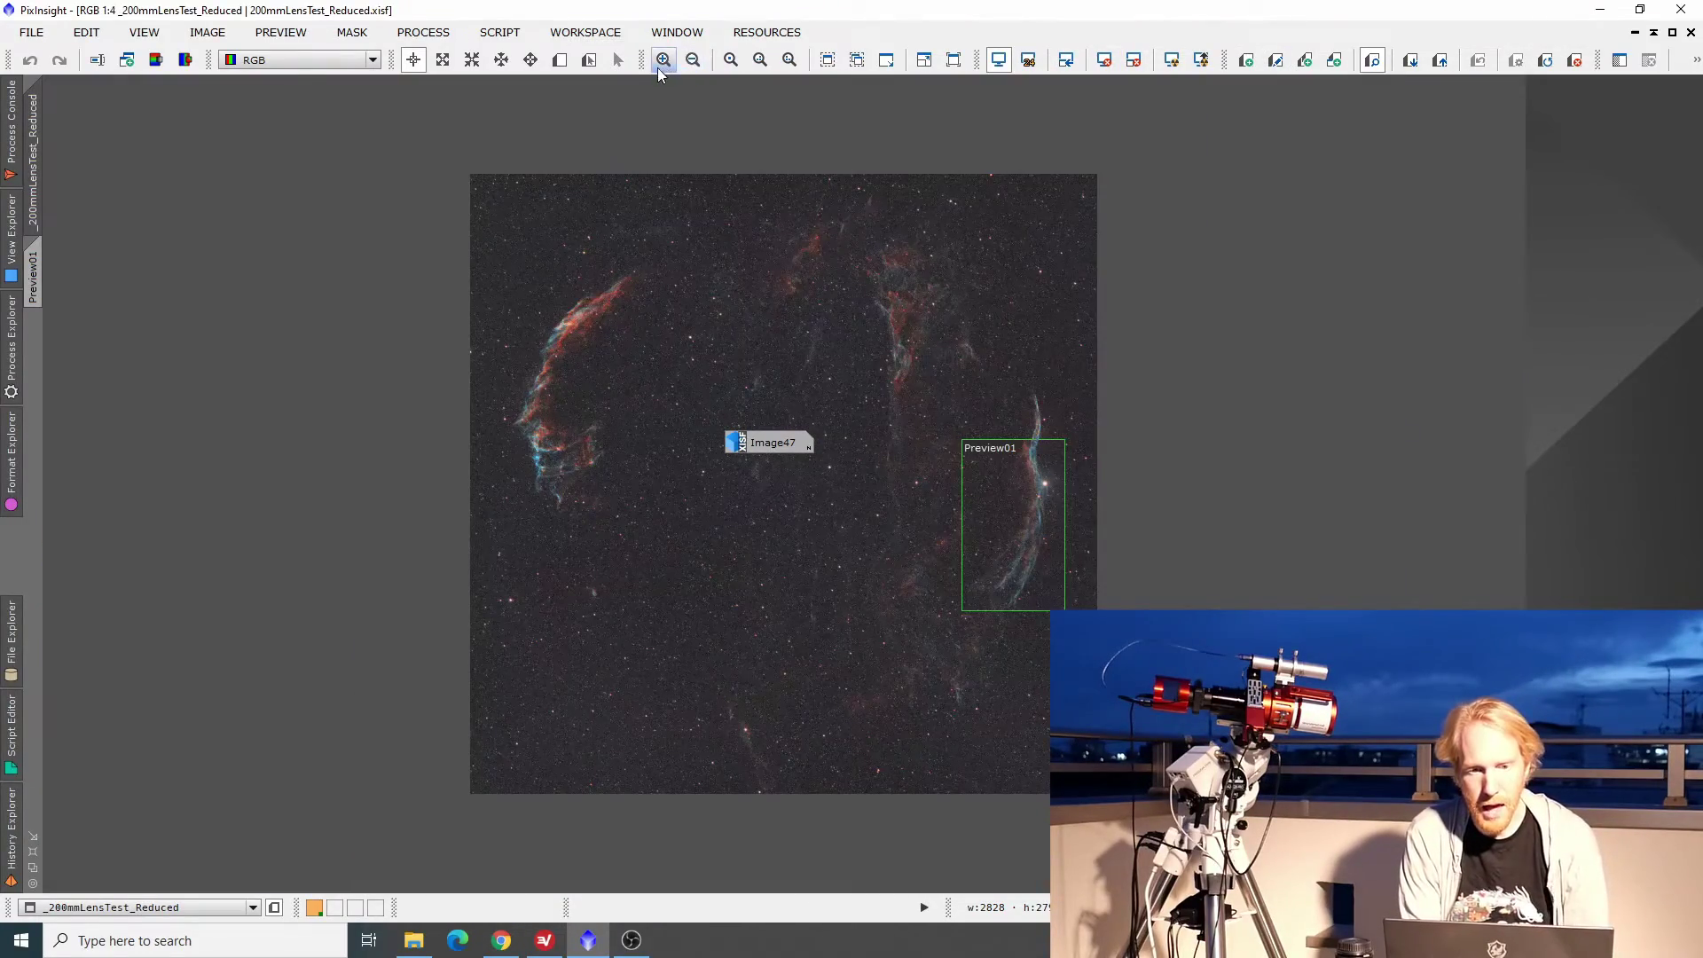
pyautogui.click(663, 60)
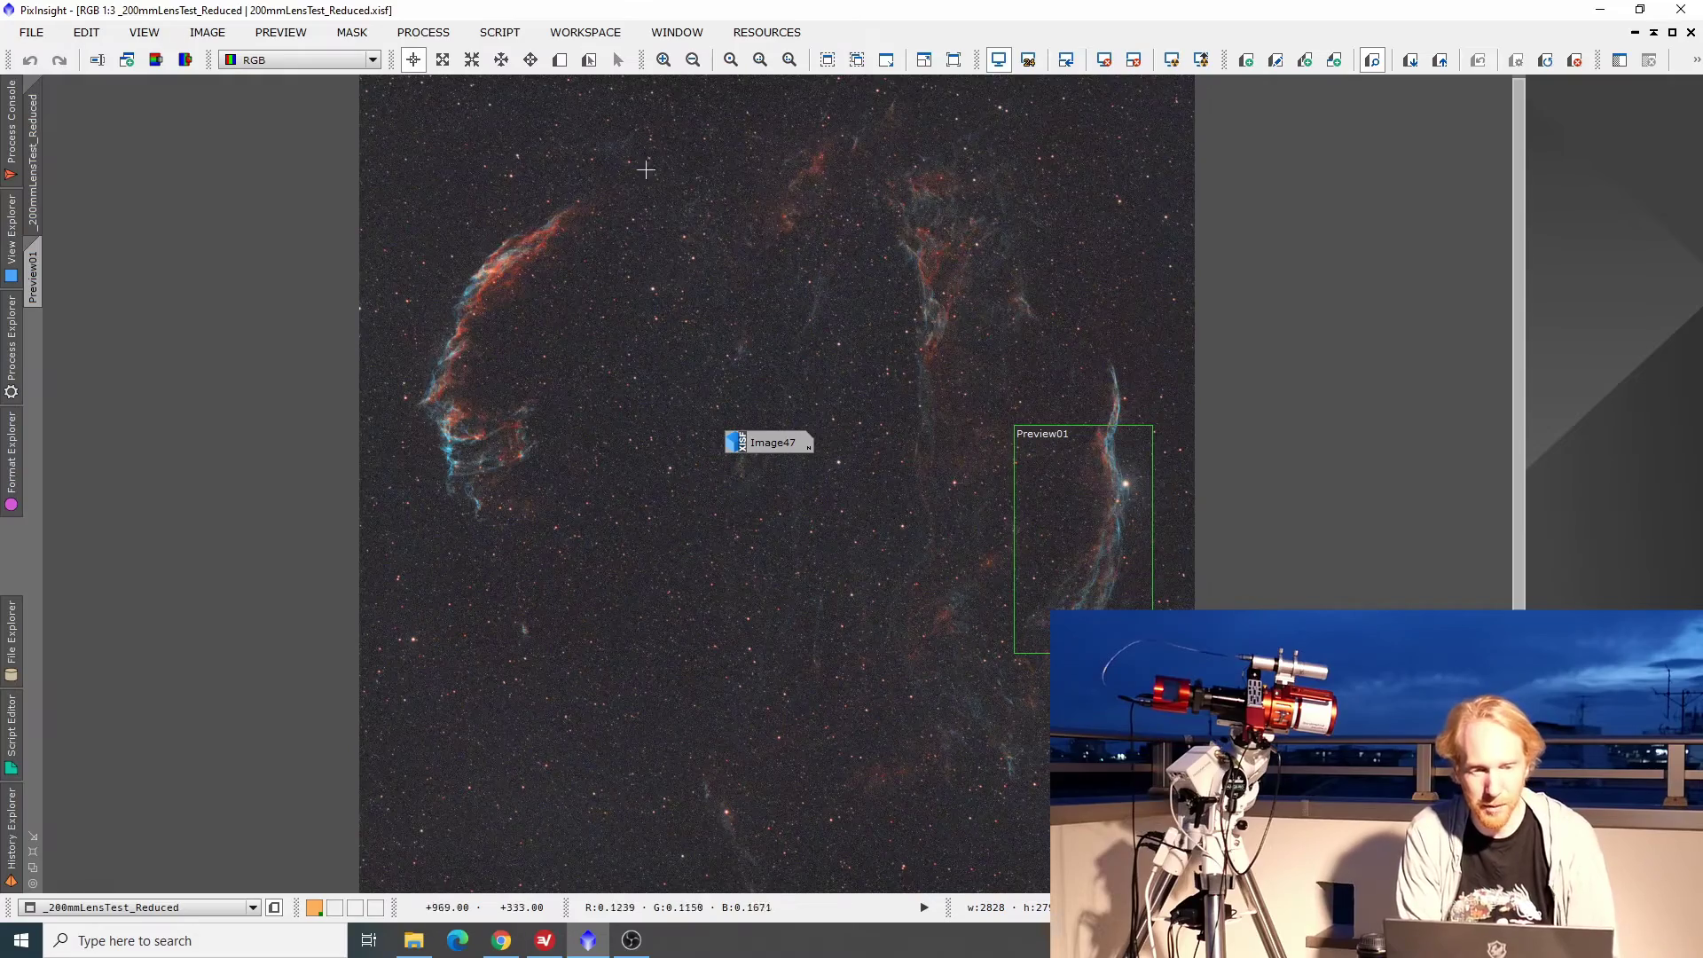
pyautogui.click(664, 59)
pyautogui.click(663, 60)
pyautogui.click(664, 59)
pyautogui.click(664, 59)
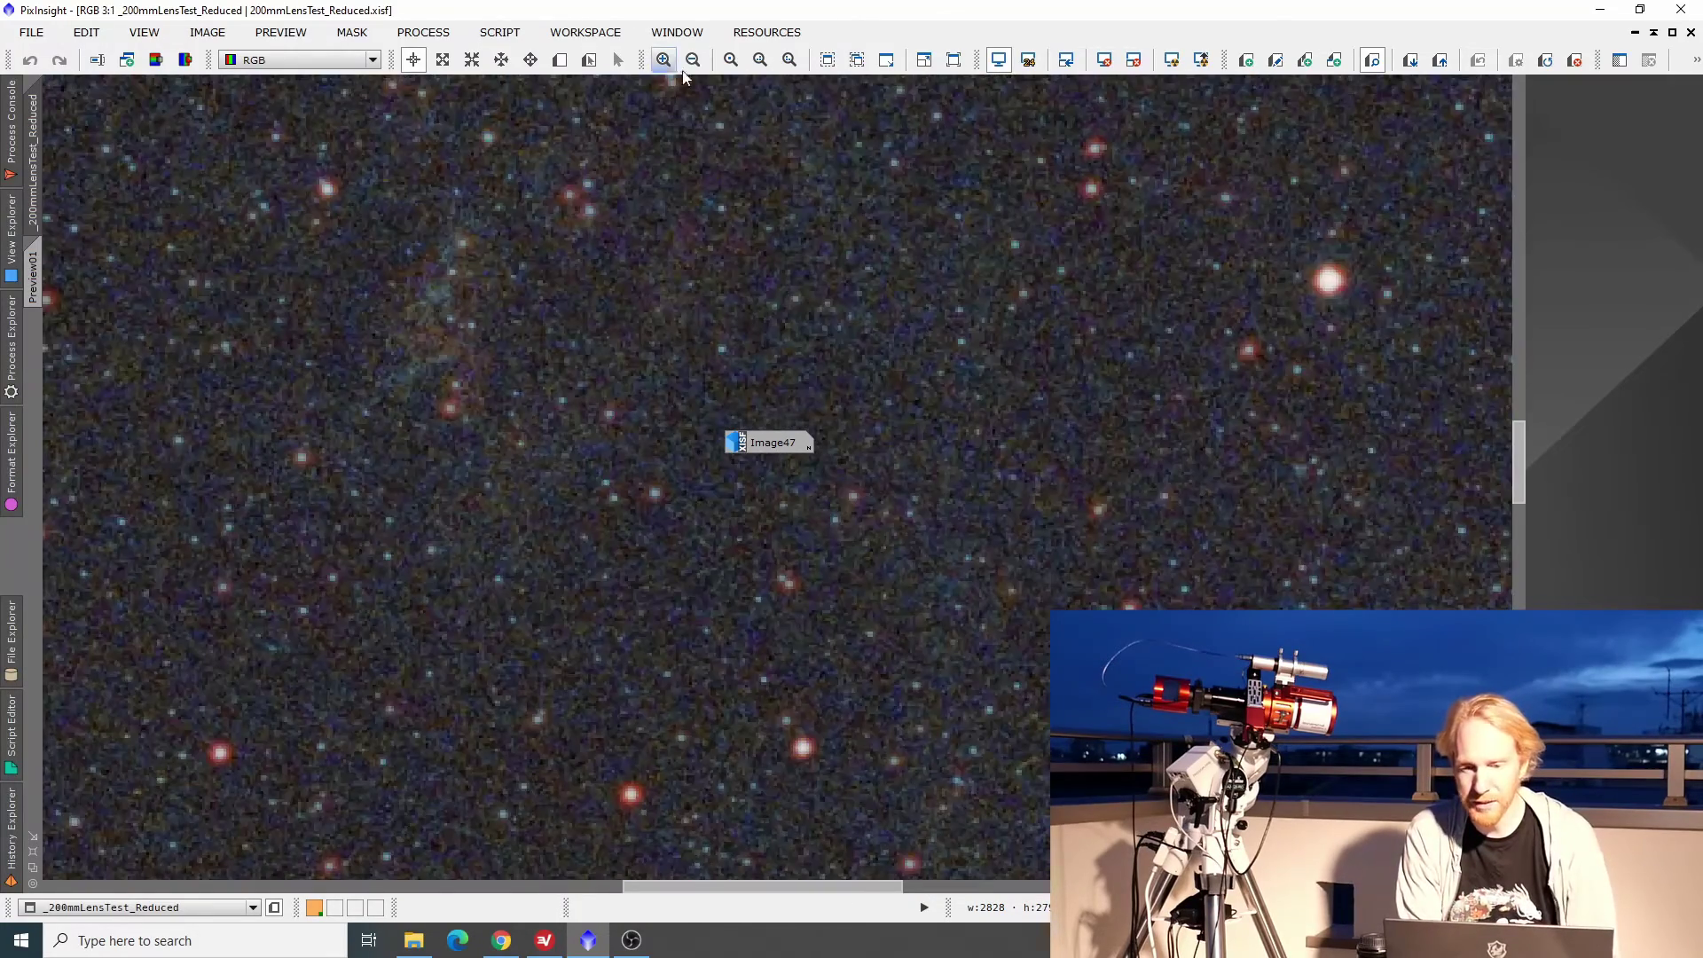